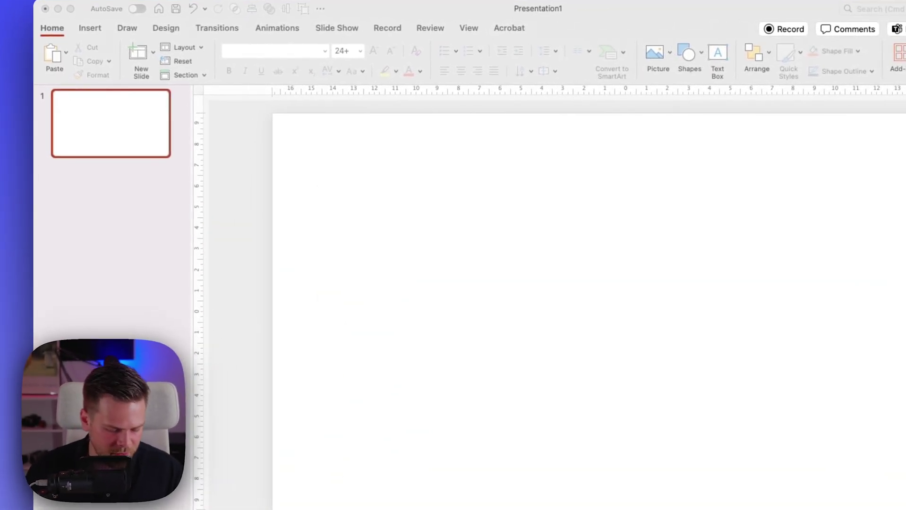
Paste the Rolex logo onto the slide and dismiss the design suggestions.
key(super+v)
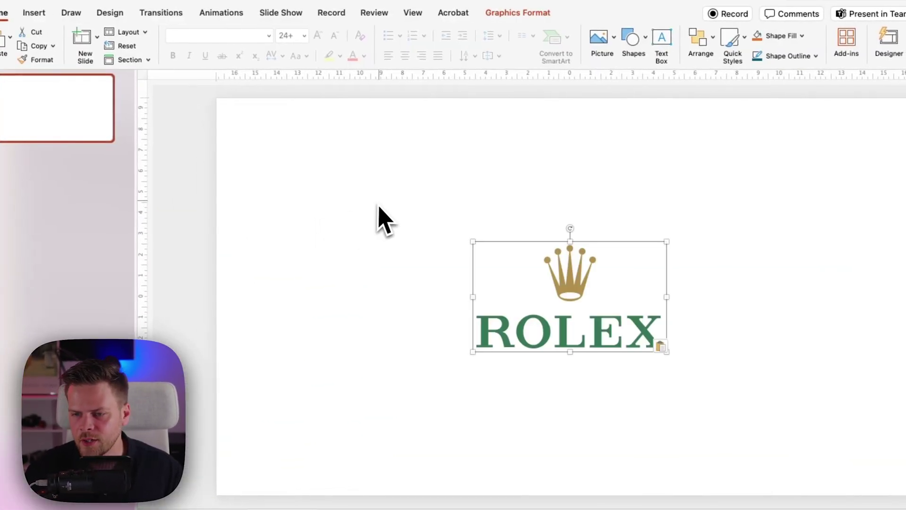
click(675, 273)
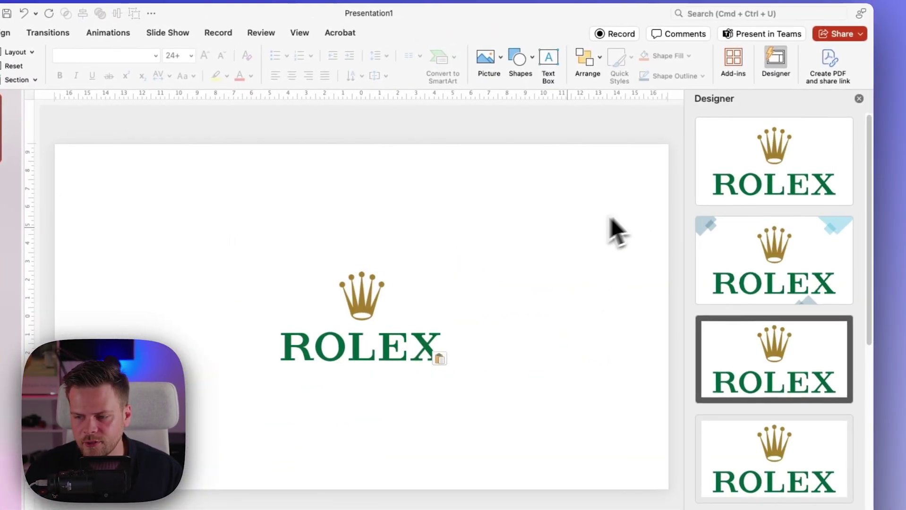
click(859, 98)
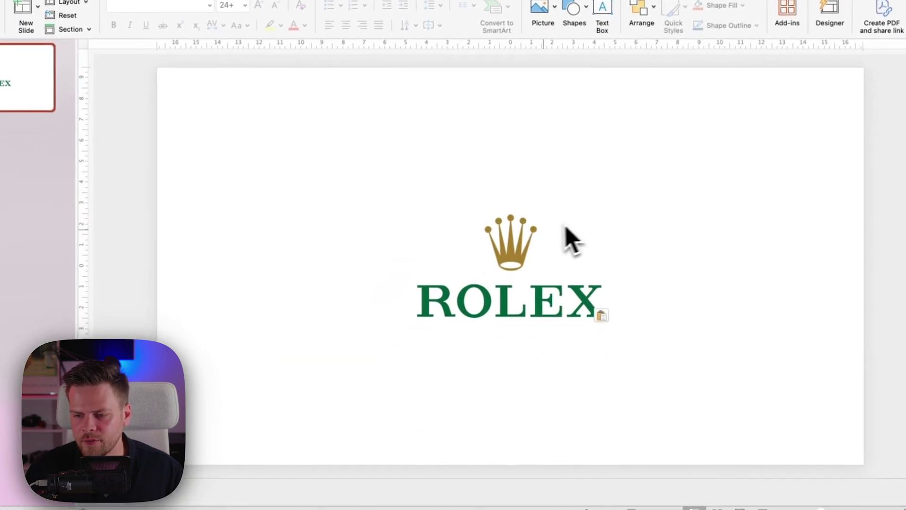
Align the 9,22 × 5,26 cm Rolex logo to the middle of the slide.
click(518, 246)
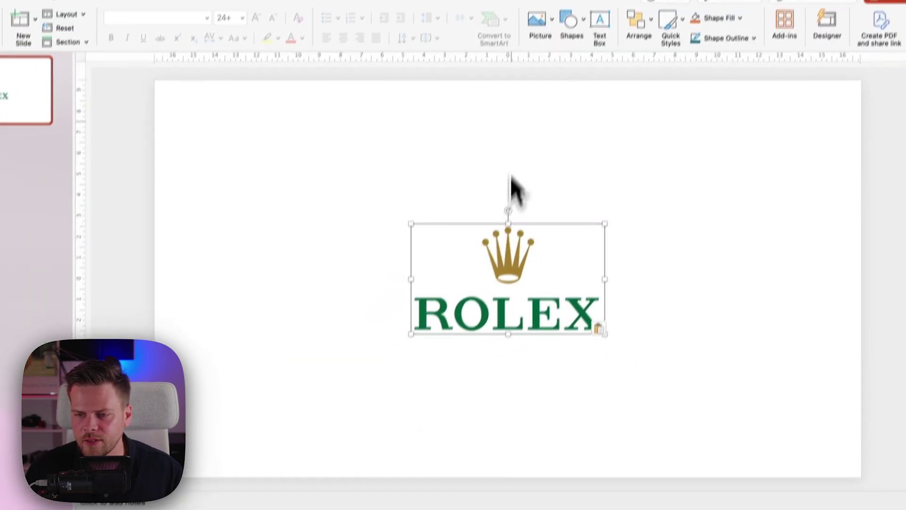
click(434, 43)
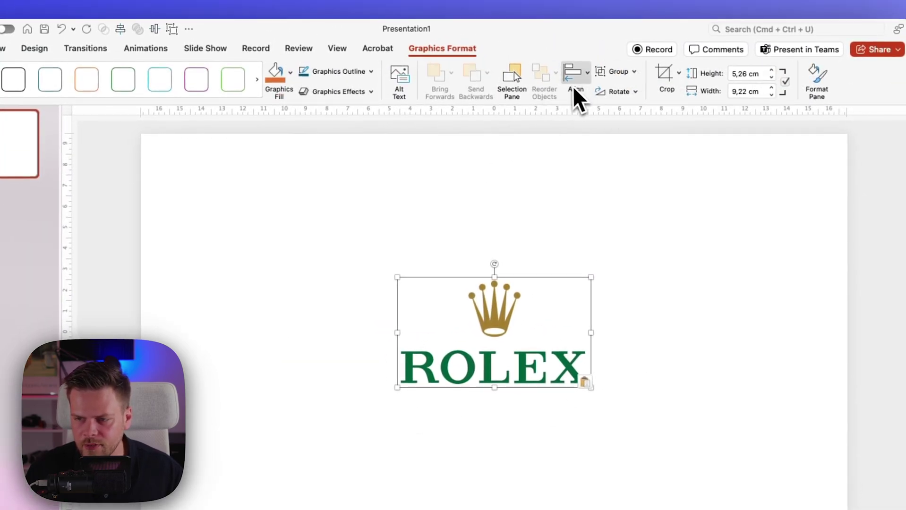
click(575, 76)
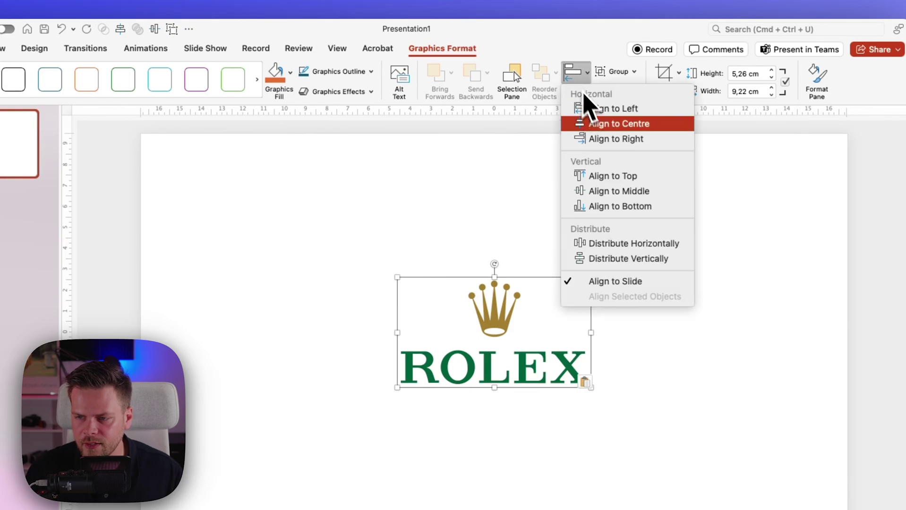
click(599, 190)
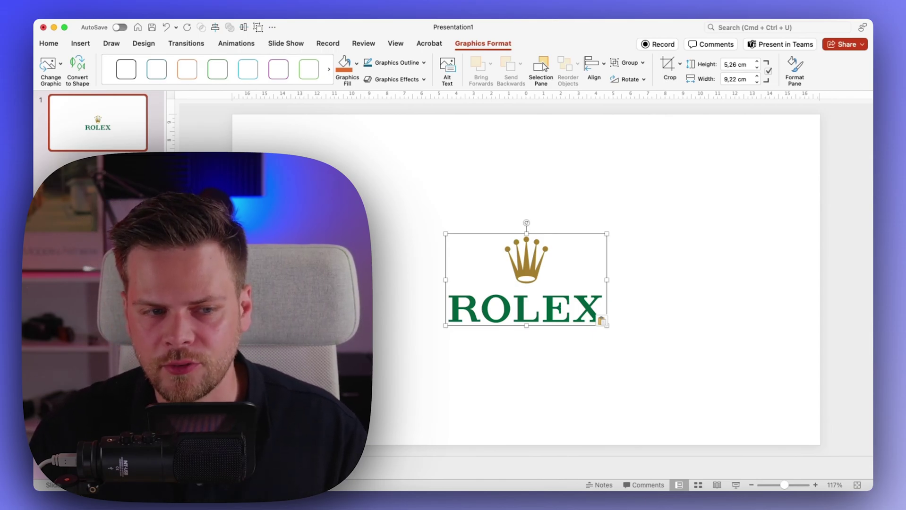
scroll(526, 279, down, 5)
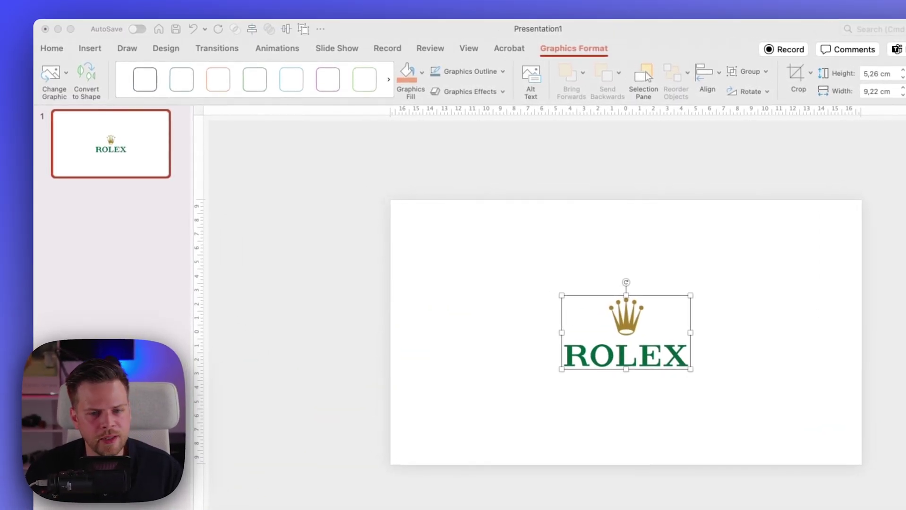
Draw a slim rectangle running the full height of the slide's right edge.
click(87, 226)
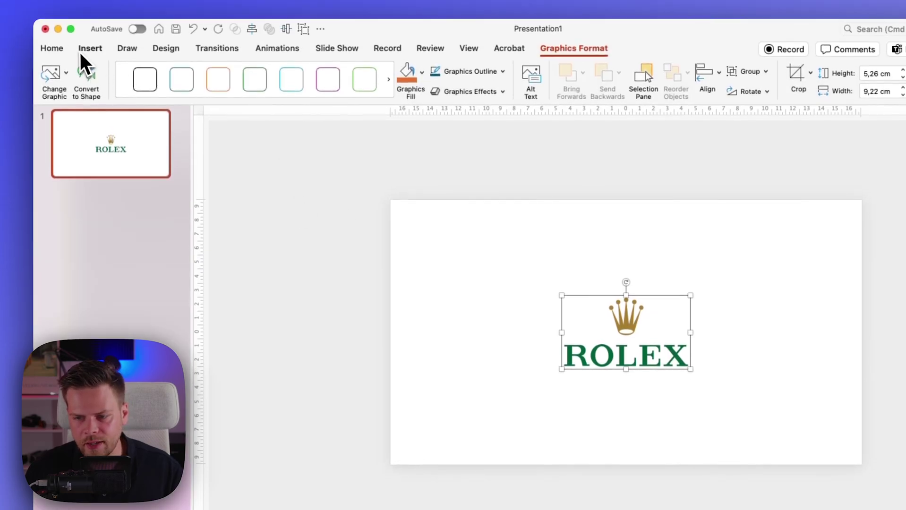
click(87, 48)
click(259, 78)
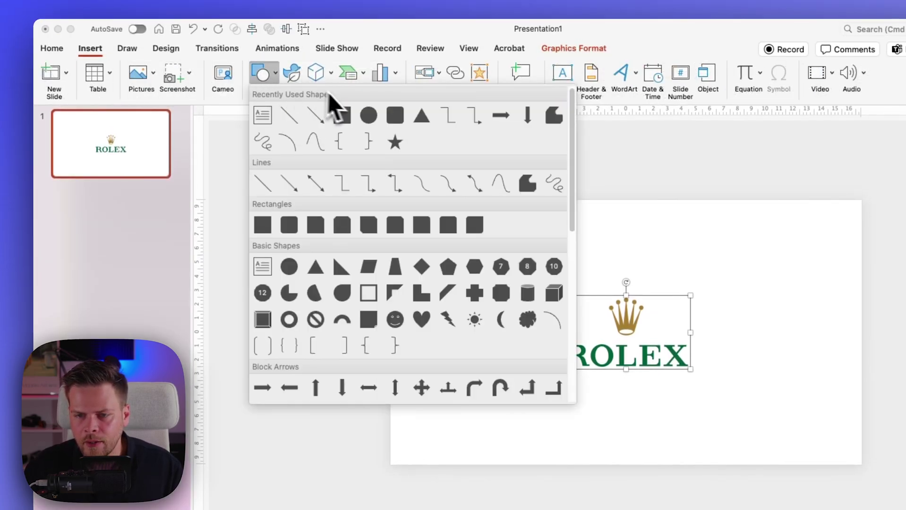
click(352, 114)
drag(905, 146, 862, 433)
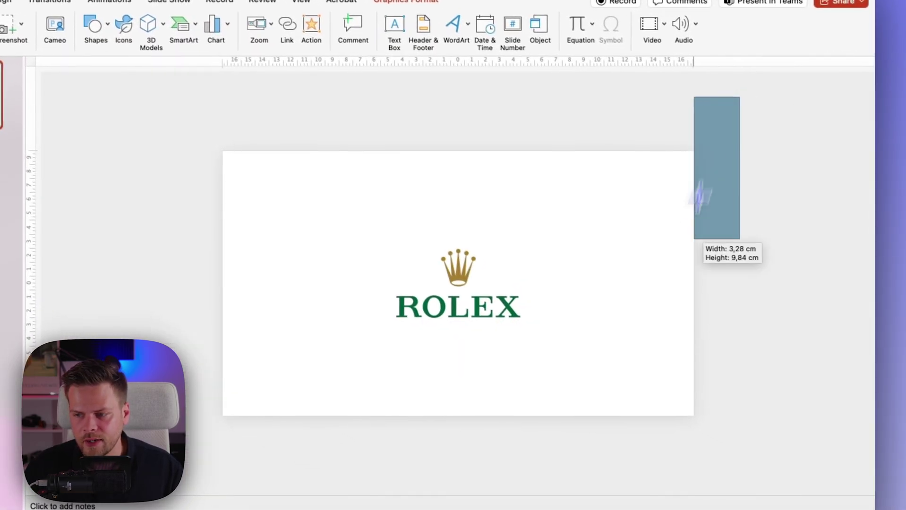
drag(691, 355, 692, 431)
drag(714, 93, 712, 149)
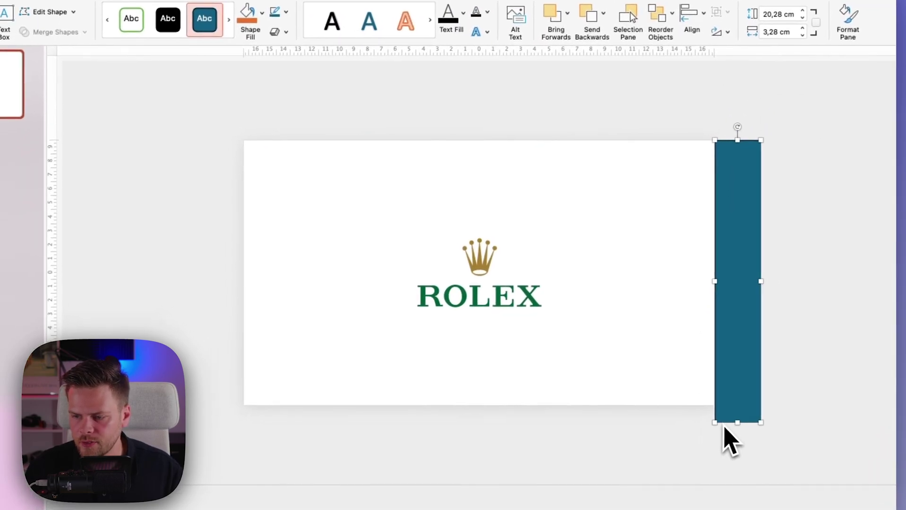
drag(735, 423, 735, 405)
drag(772, 272, 734, 273)
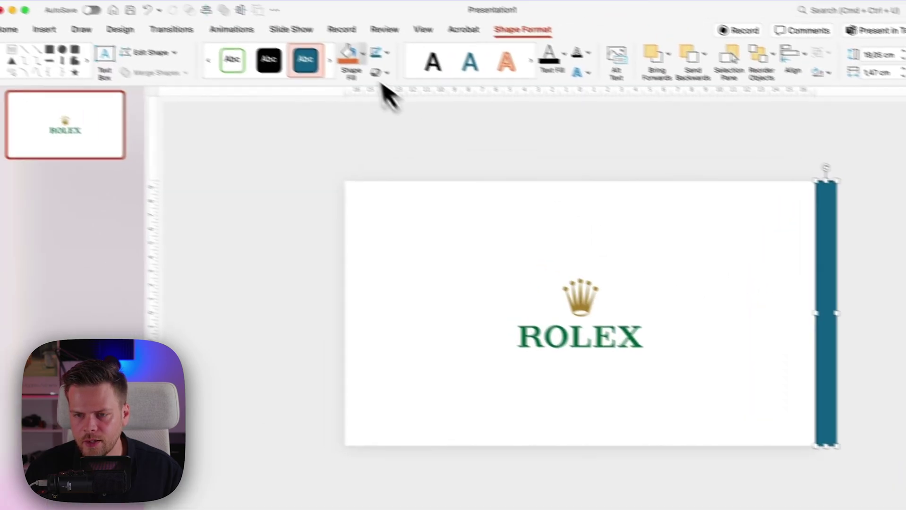
Remove the bar's outline.
click(263, 13)
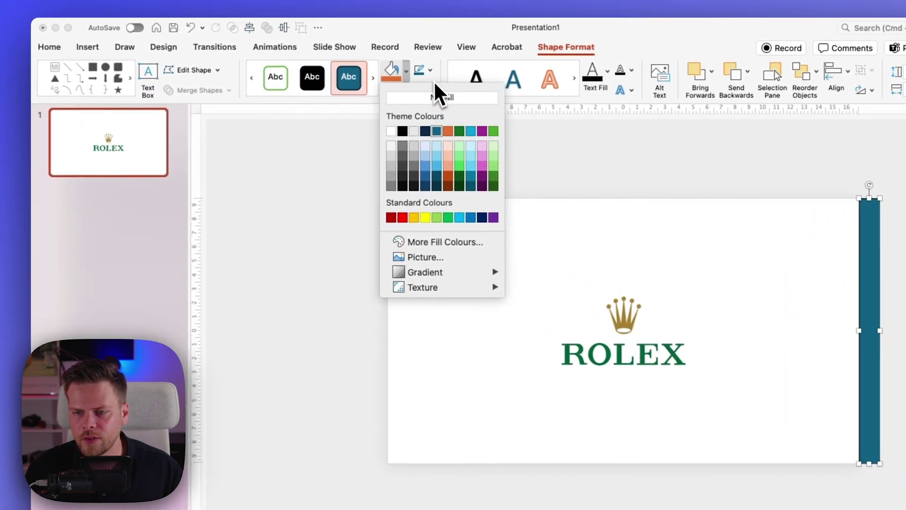
click(433, 71)
click(431, 71)
click(431, 98)
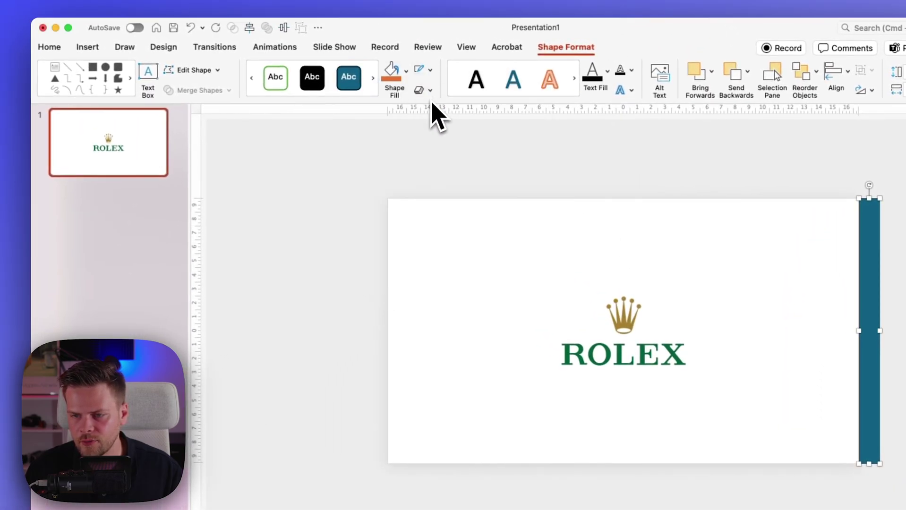
Fill the bar with the green eyedropped from the ROLEX lettering.
click(407, 72)
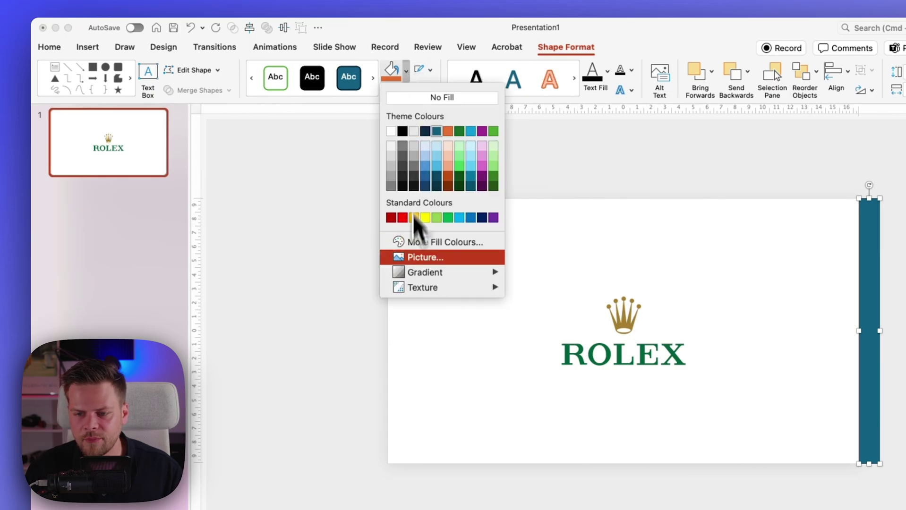
click(423, 245)
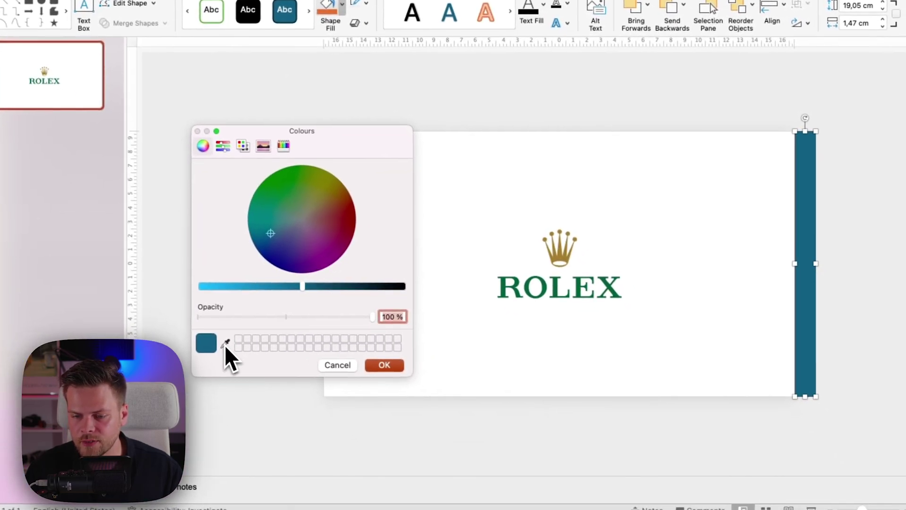
click(289, 410)
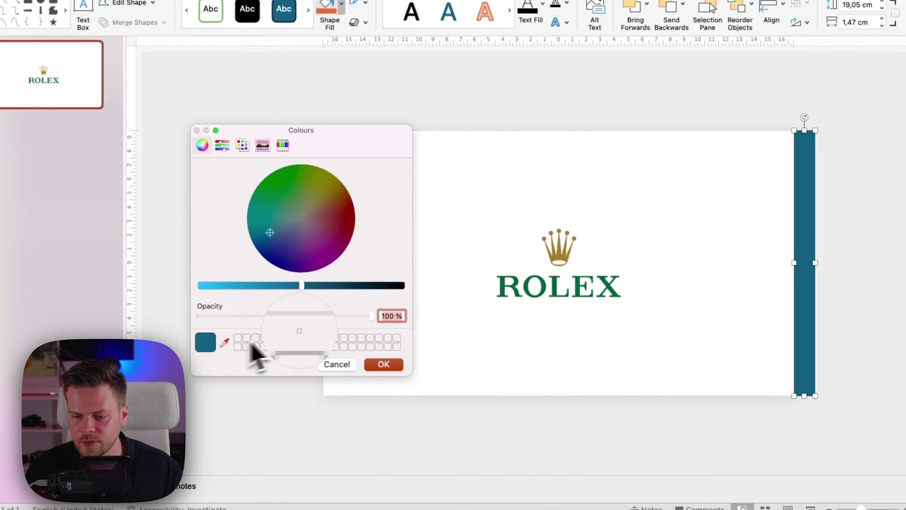
click(502, 290)
click(383, 364)
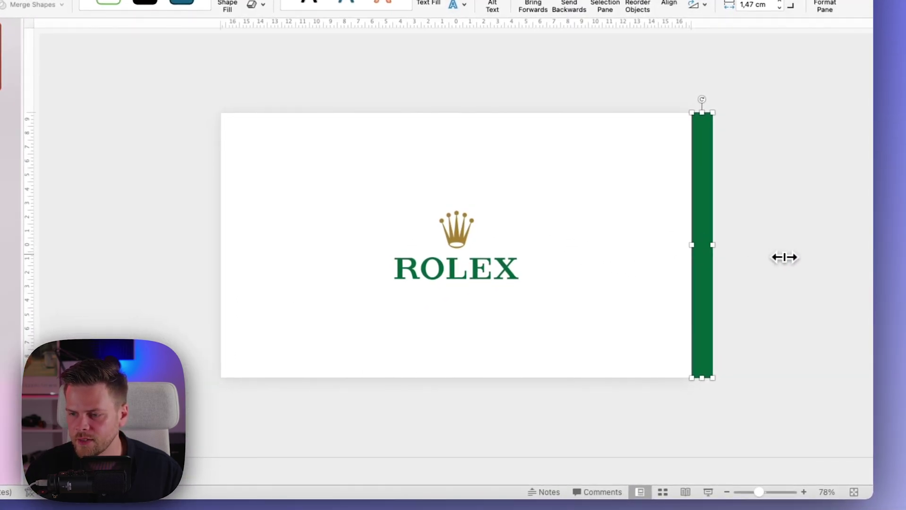
Widen the green bar to 11,76 cm across the slide's right side.
drag(715, 252, 856, 246)
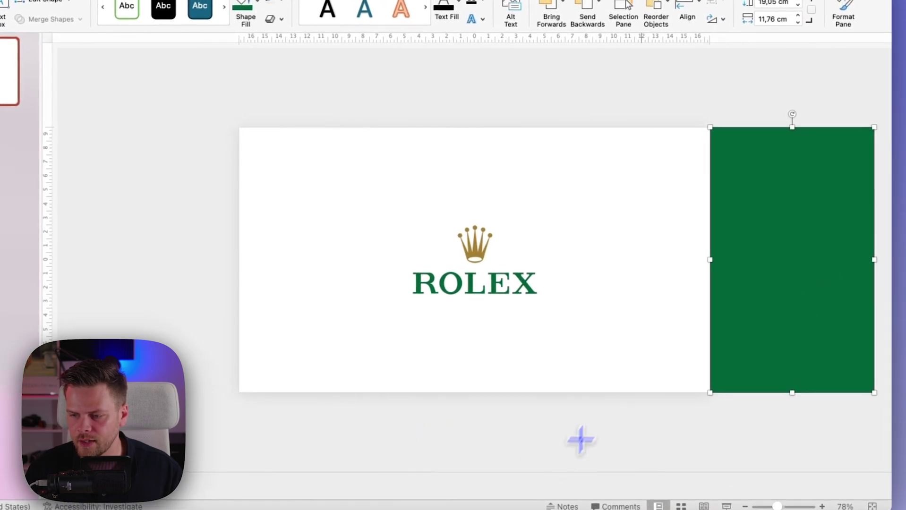
click(772, 83)
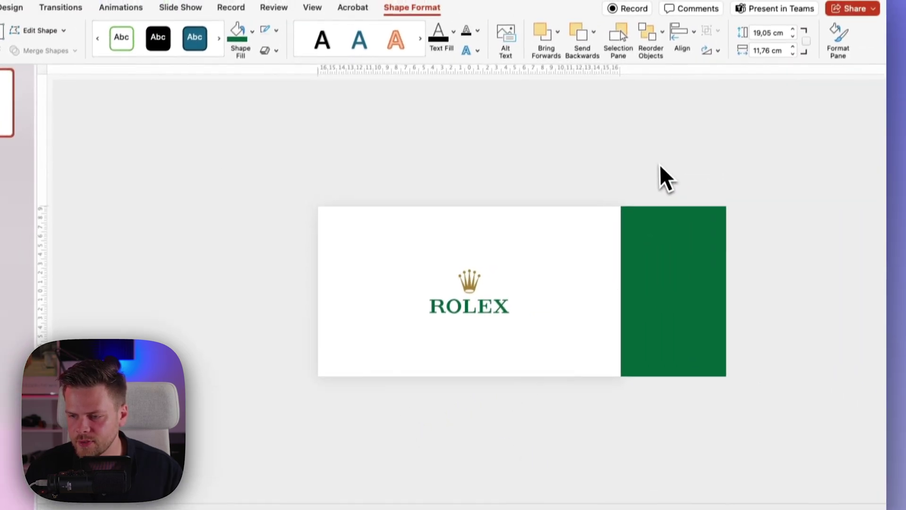
click(790, 179)
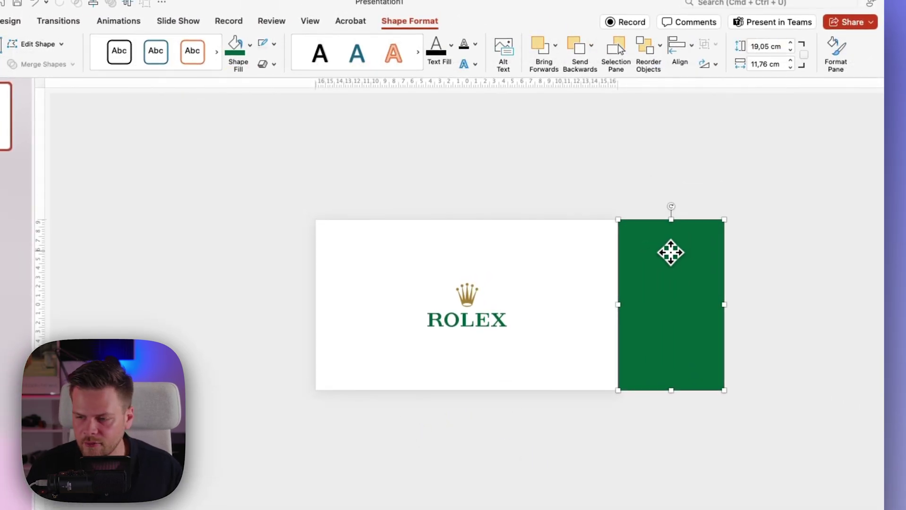
Duplicate the bar just to its right and fill the copy with white.
drag(671, 252, 773, 261)
click(714, 172)
click(793, 276)
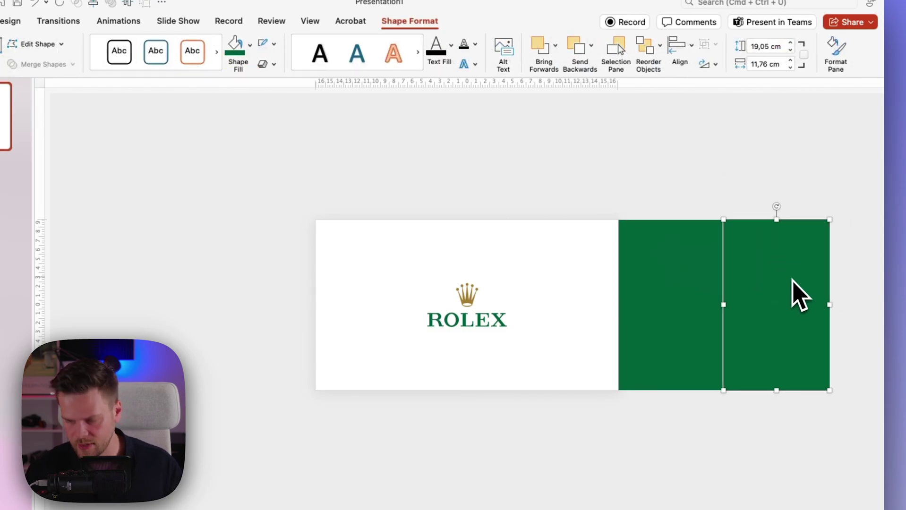
click(739, 213)
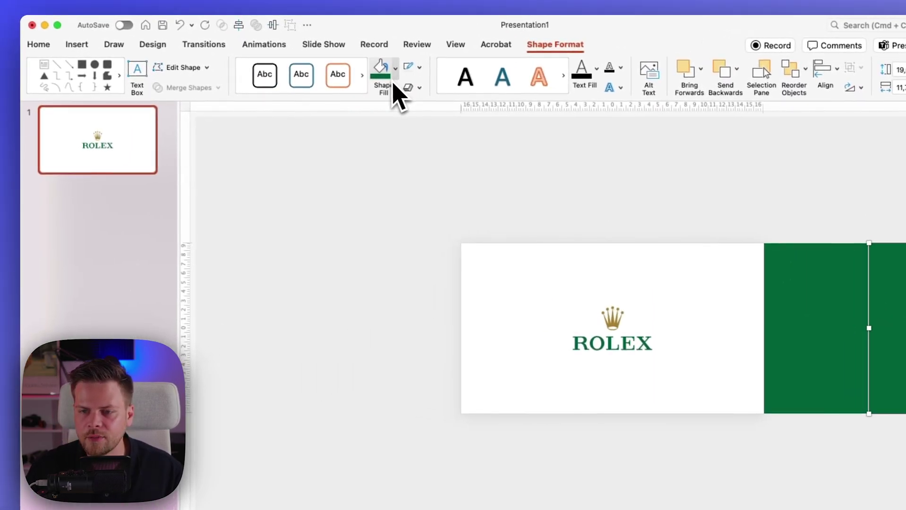
click(396, 83)
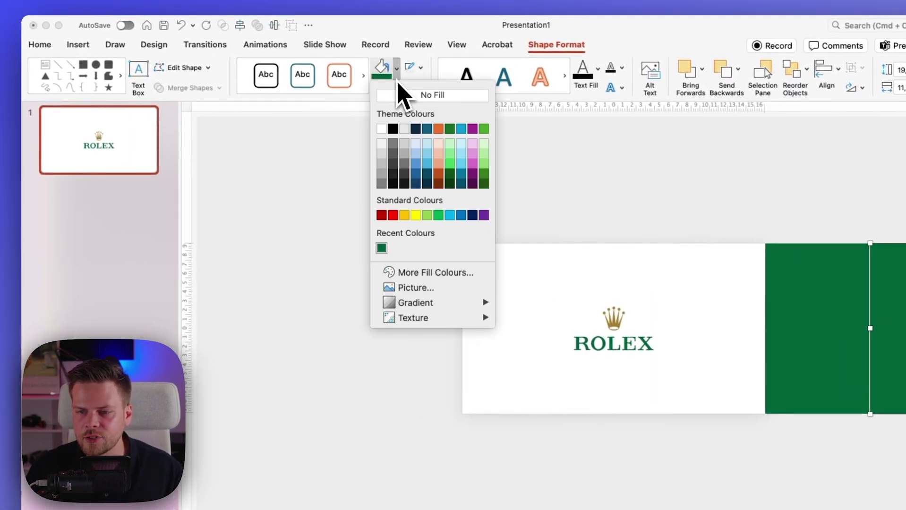
click(382, 129)
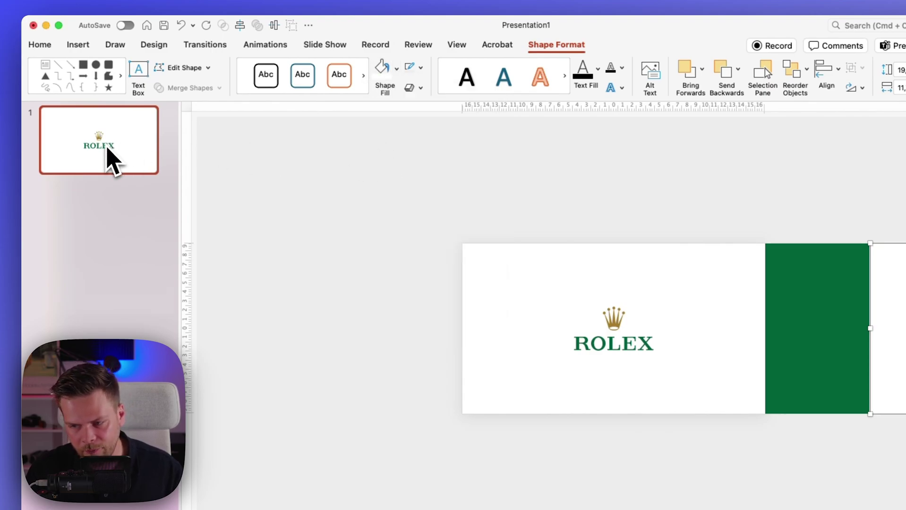
Duplicate the first slide and move slide 2's green bar to the left edge.
click(107, 148)
key(super+d)
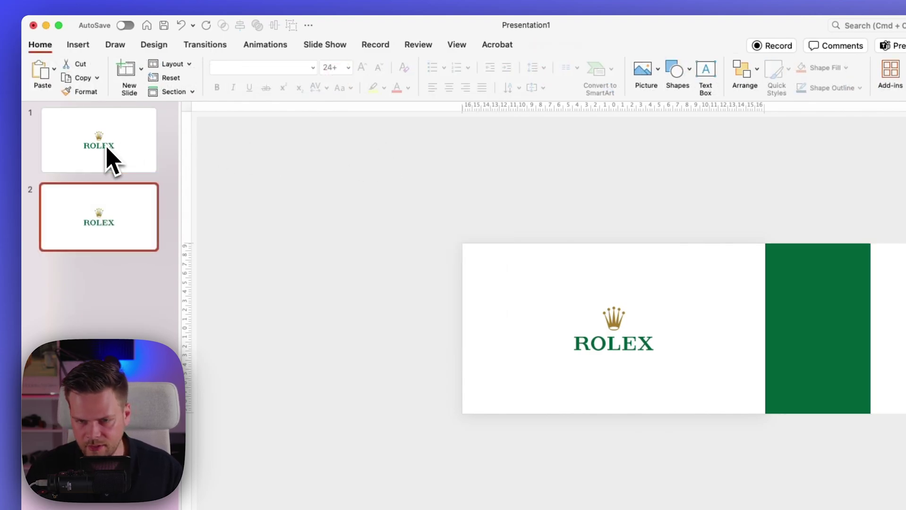
click(778, 279)
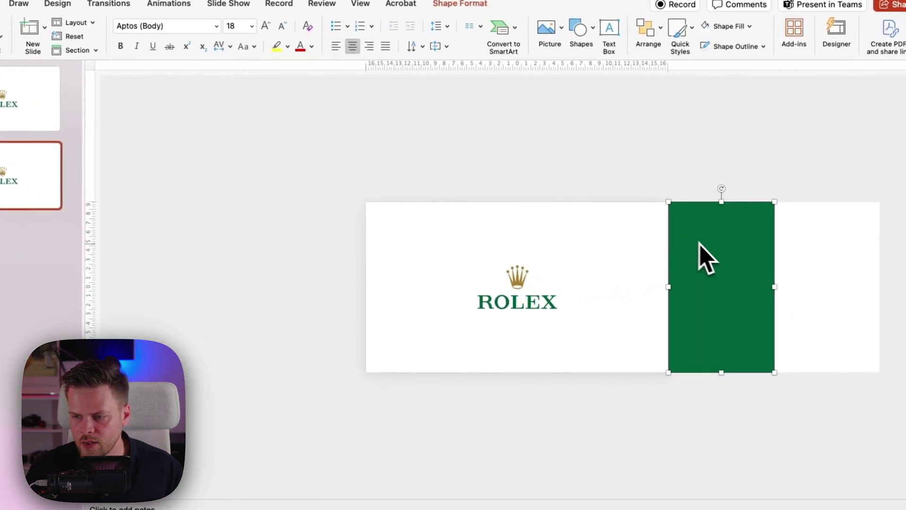
drag(717, 263, 362, 269)
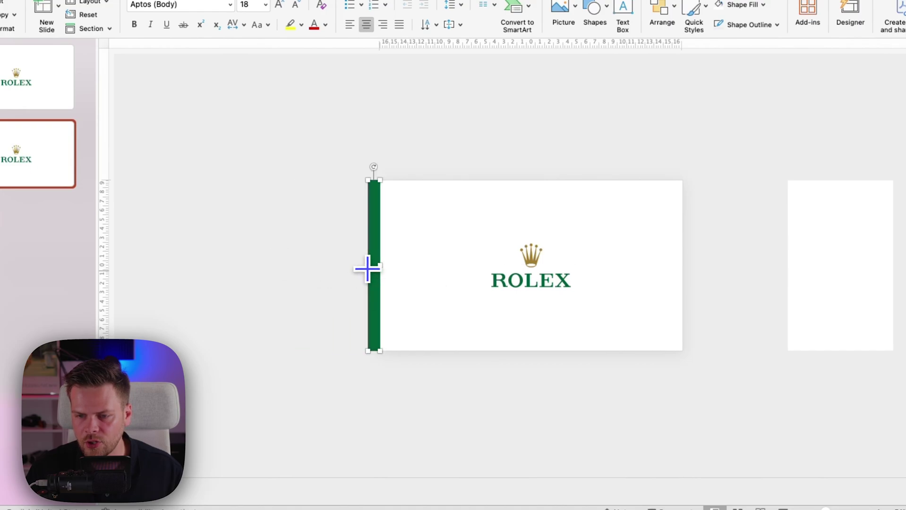
Place the white rectangle beside the green bar and widen it over the Rolex logo.
drag(813, 265, 808, 259)
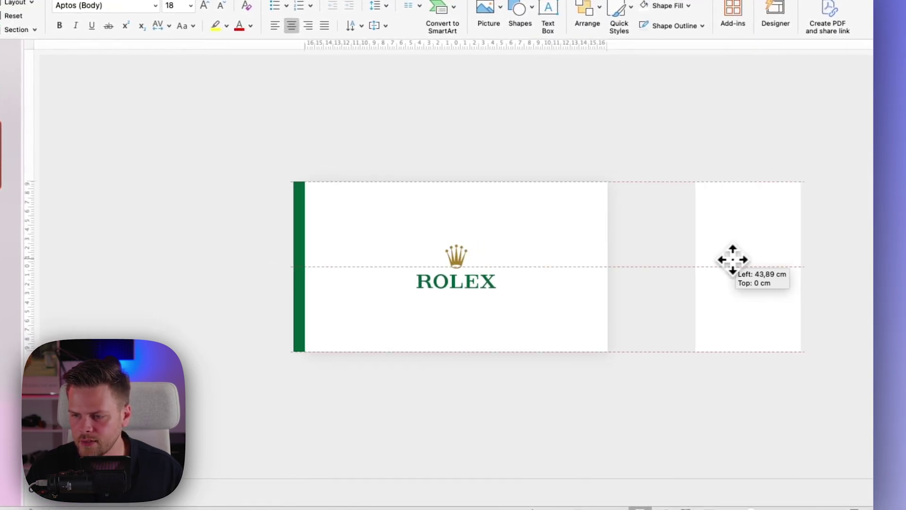
drag(733, 259, 338, 267)
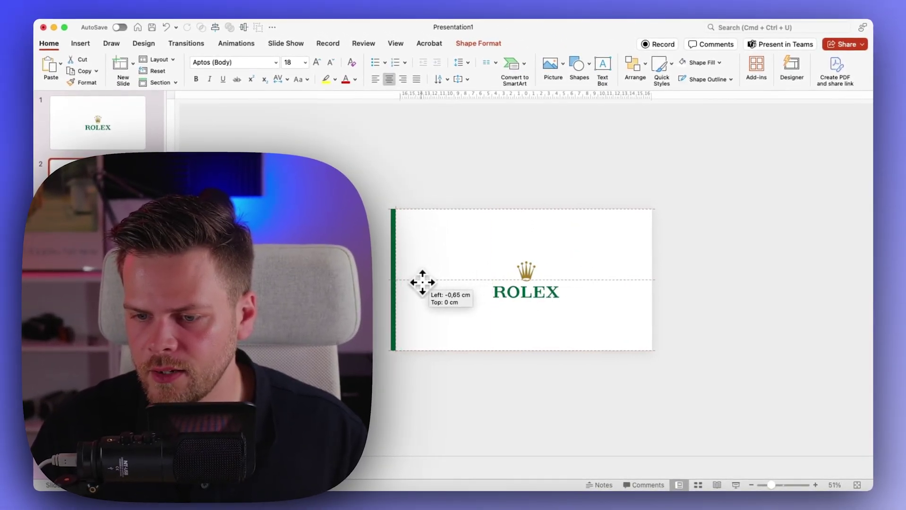
drag(422, 282, 424, 282)
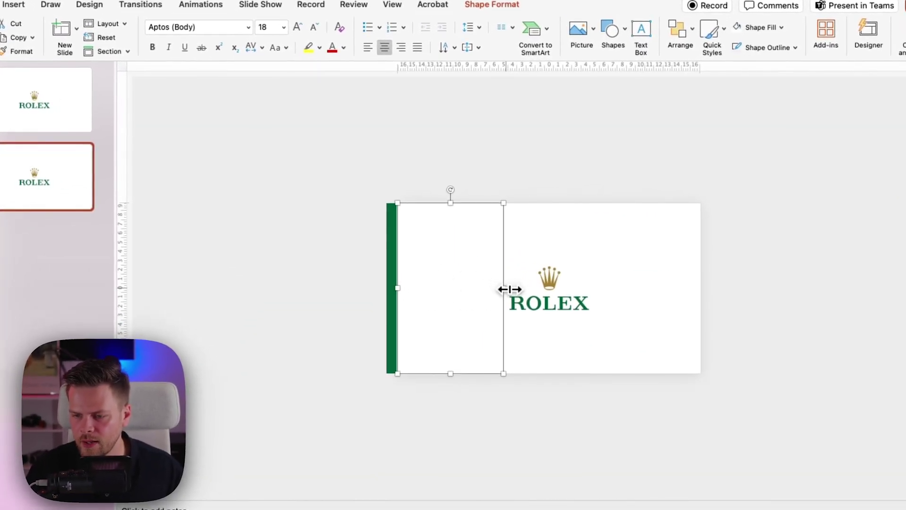
drag(510, 289, 613, 299)
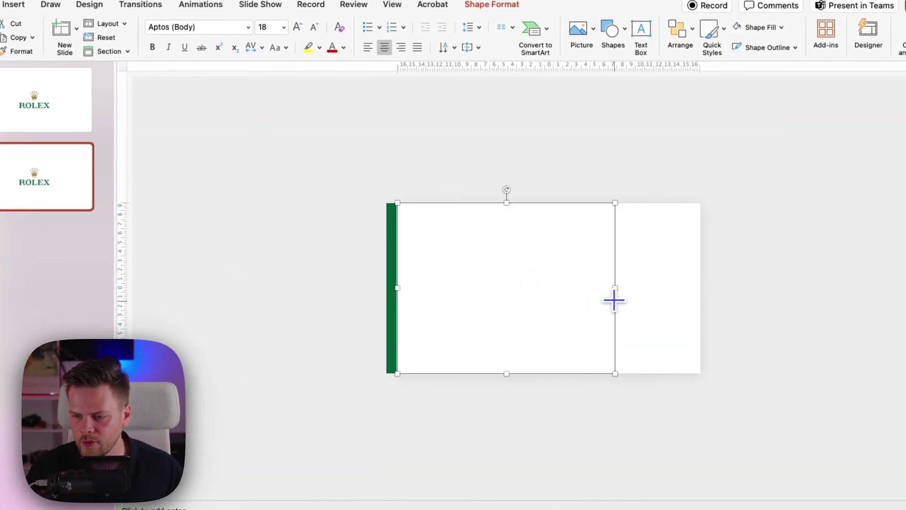
click(554, 185)
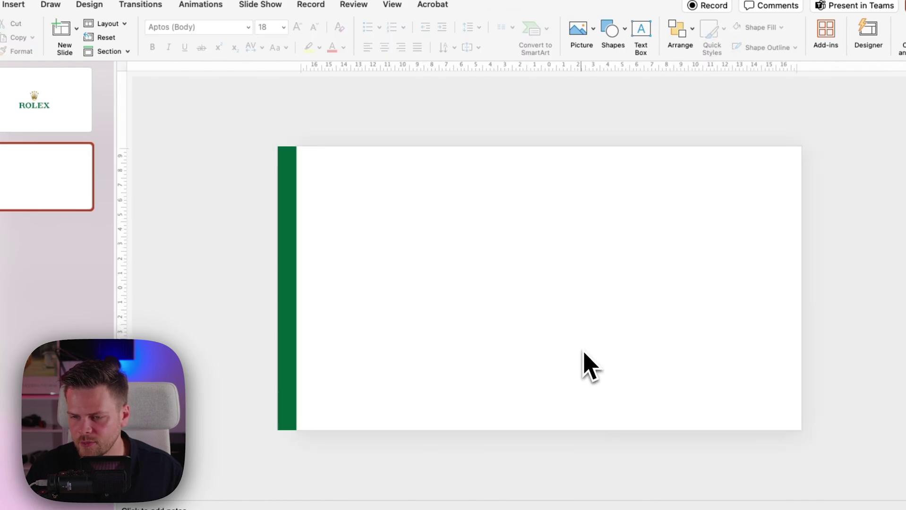
Shrink the Rolex logo on slide 2 and cover it again with the white rectangle.
click(86, 104)
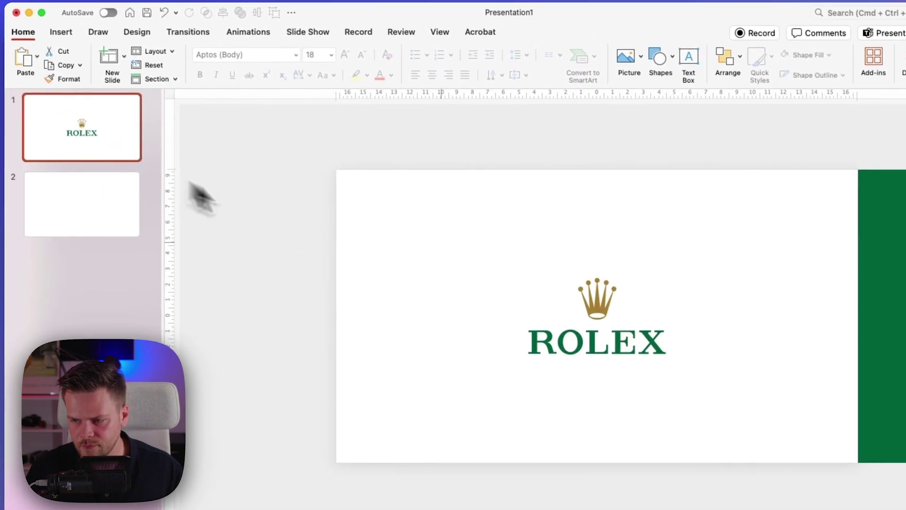
scroll(588, 269, down, 3)
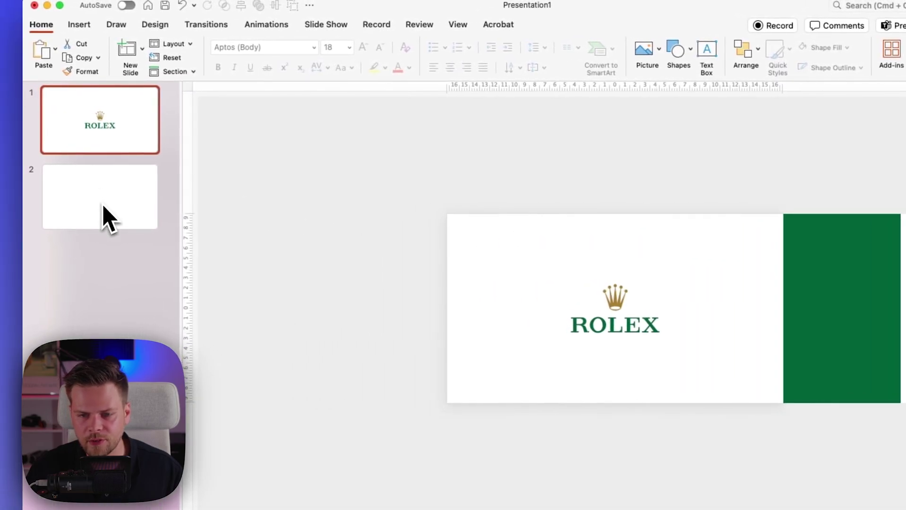
click(103, 208)
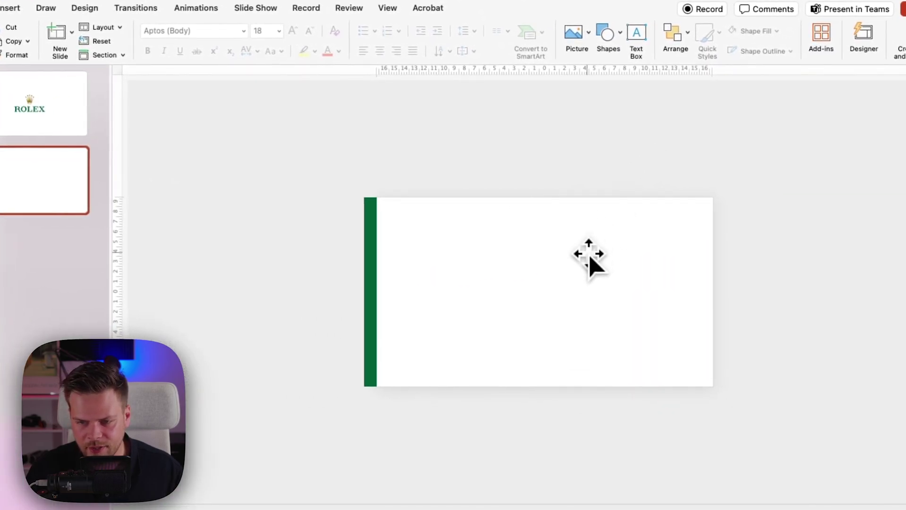
click(589, 254)
drag(580, 236, 598, 380)
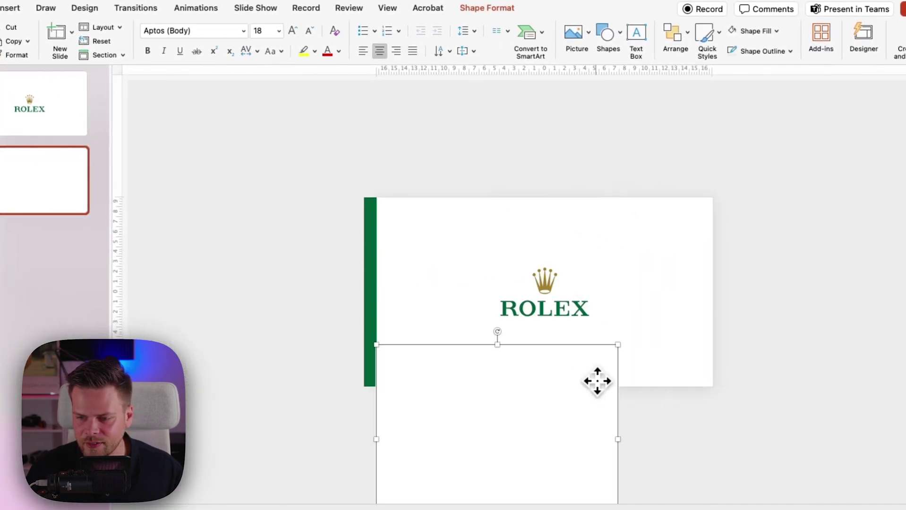
click(562, 289)
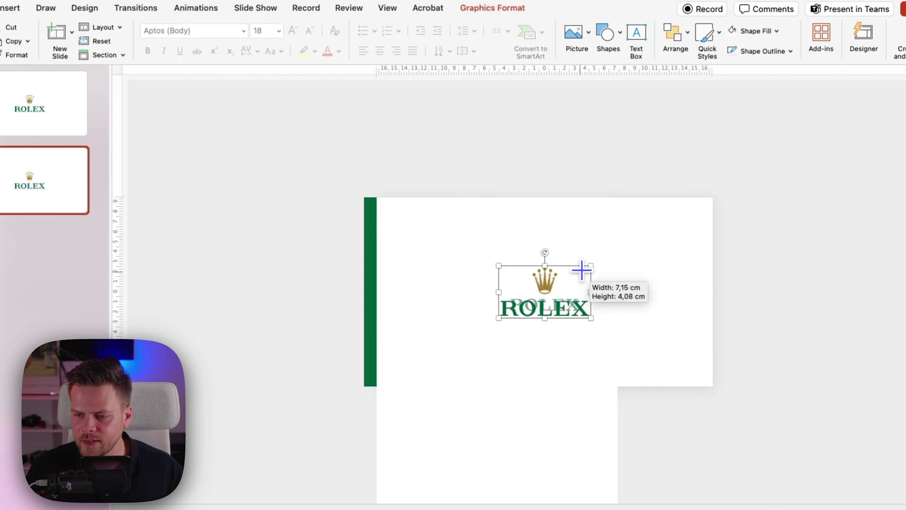
drag(582, 270, 575, 273)
drag(557, 358, 560, 240)
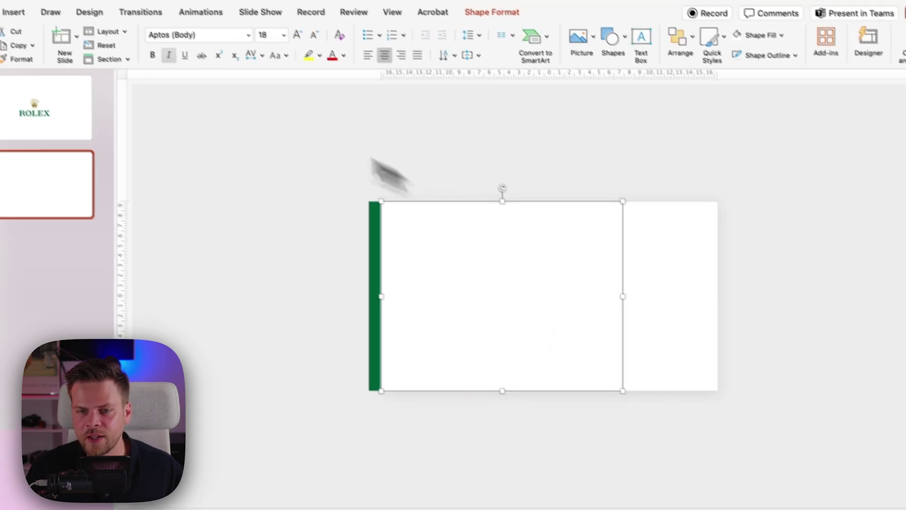
Apply the Morph transition to slide 2 and preview it twice.
click(136, 7)
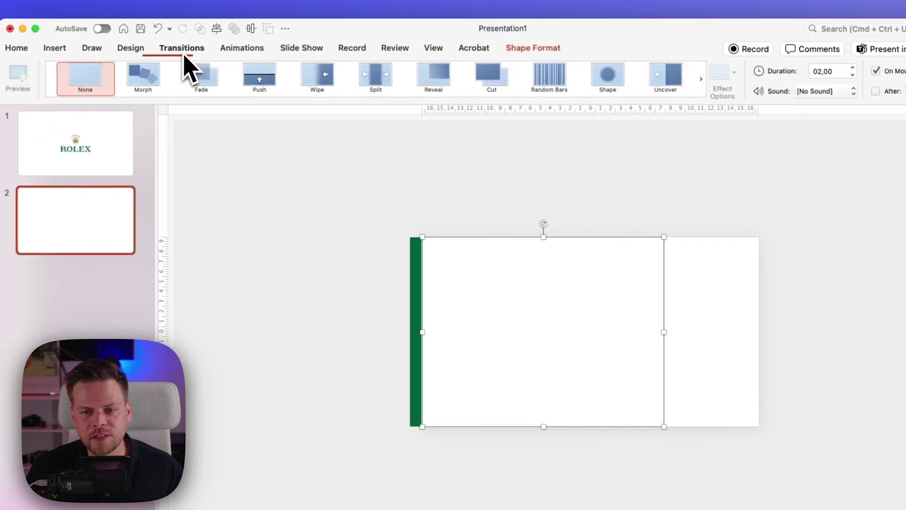
click(159, 78)
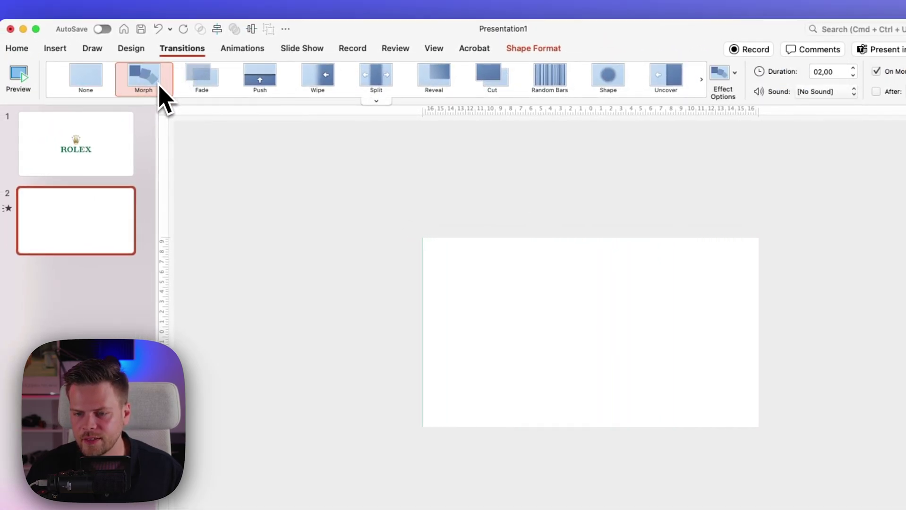
click(151, 91)
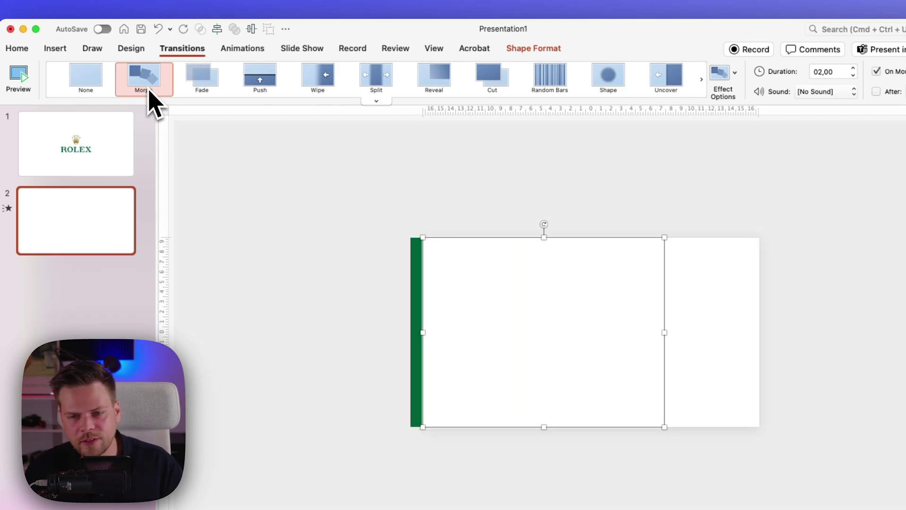
click(150, 89)
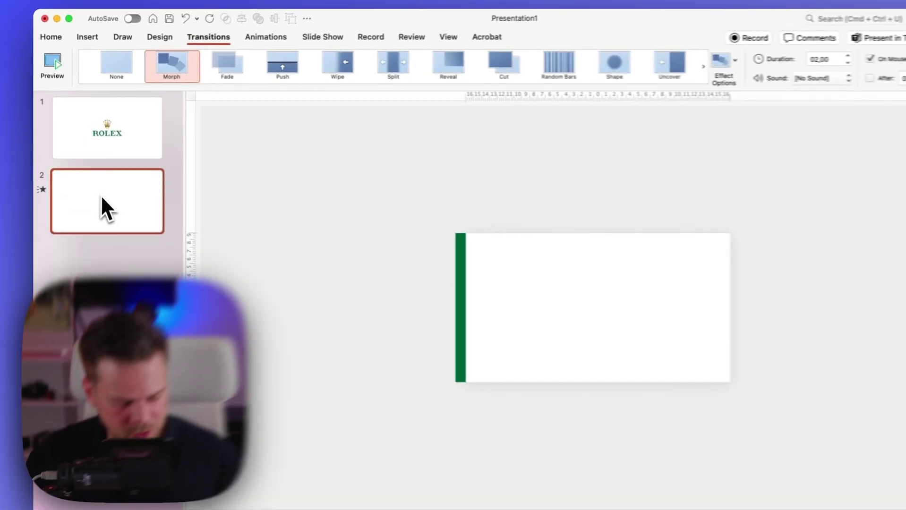
Duplicate slide 2 as slide 3 and paste the three black-and-white portraits onto it.
key(super+d)
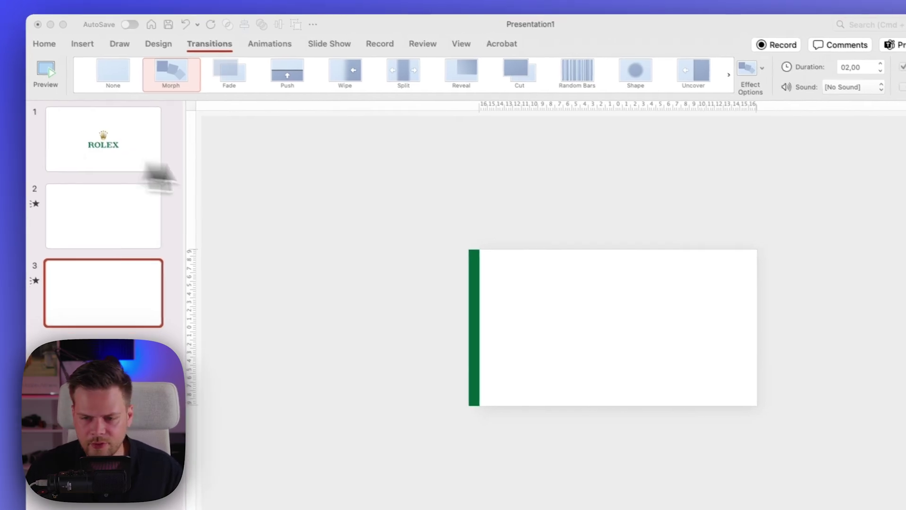
click(328, 189)
key(super+v)
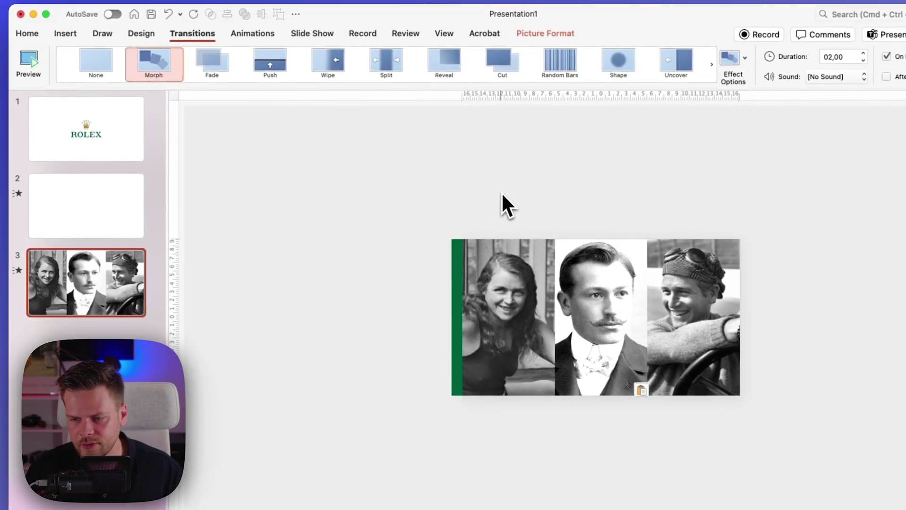
click(502, 203)
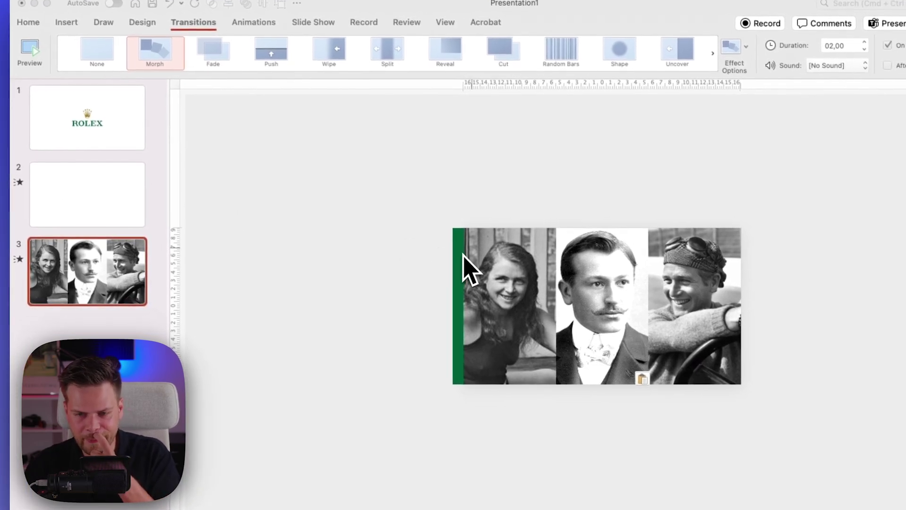
Draw a rectangle over the left photo and fill it with the recent green.
scroll(680, 222, up, 5)
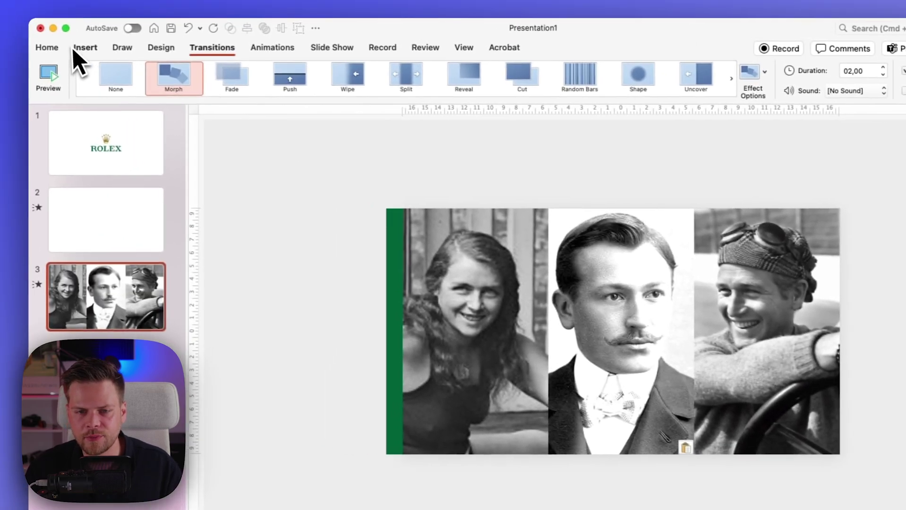
click(90, 48)
click(283, 80)
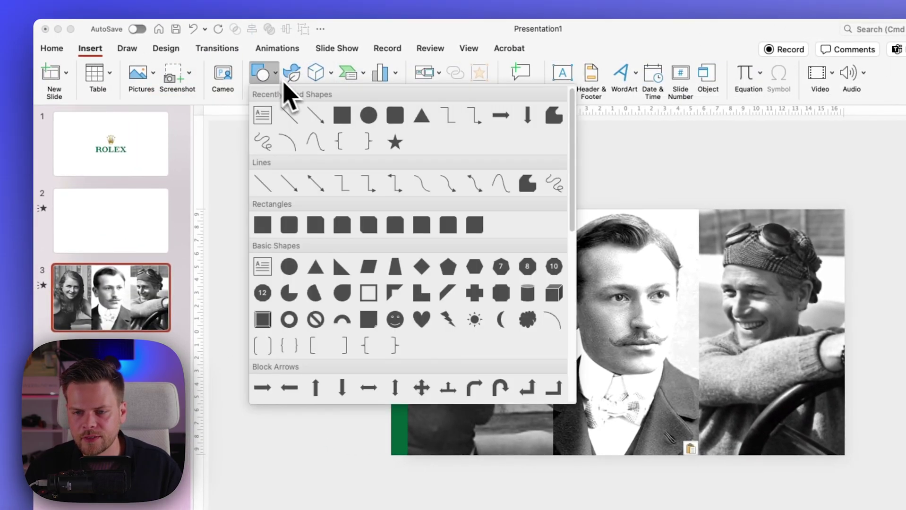
click(342, 115)
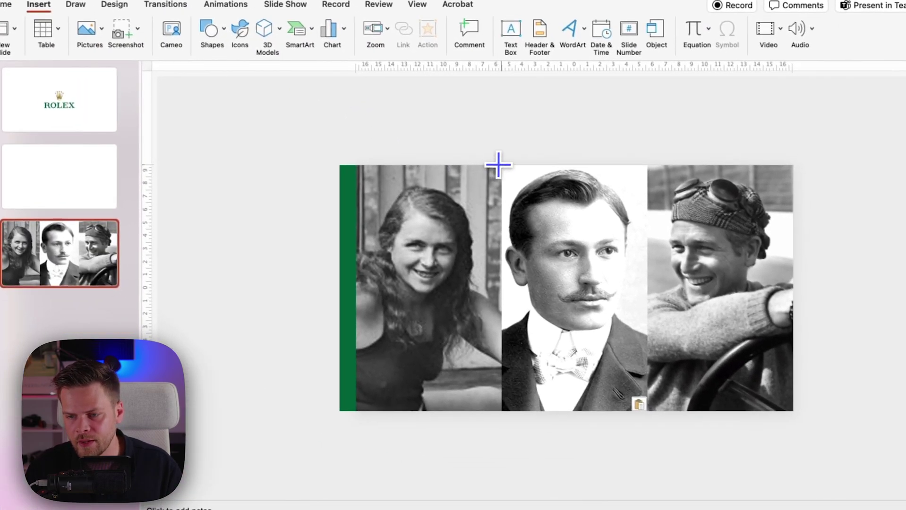
drag(553, 209, 489, 315)
mouse_move(434, 272)
mouse_down()
mouse_move(348, 356)
mouse_move(360, 398)
mouse_move(354, 411)
mouse_up()
click(356, 27)
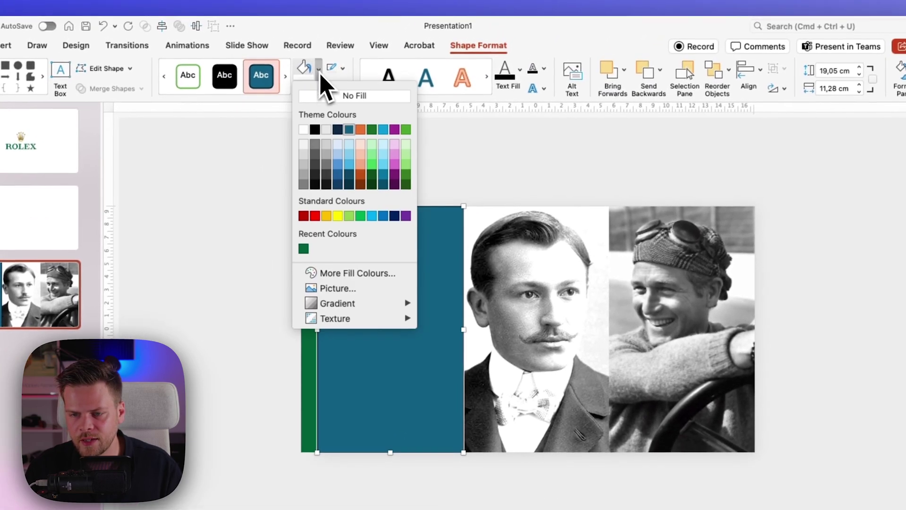
click(303, 249)
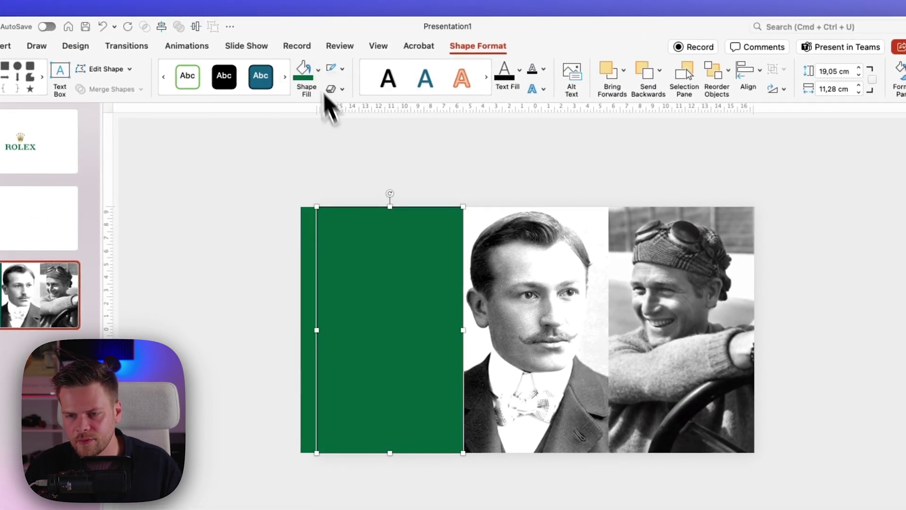
Copy the green rectangle over the right photo and select both rectangles.
click(343, 69)
click(359, 89)
click(356, 150)
click(391, 279)
drag(392, 279, 682, 271)
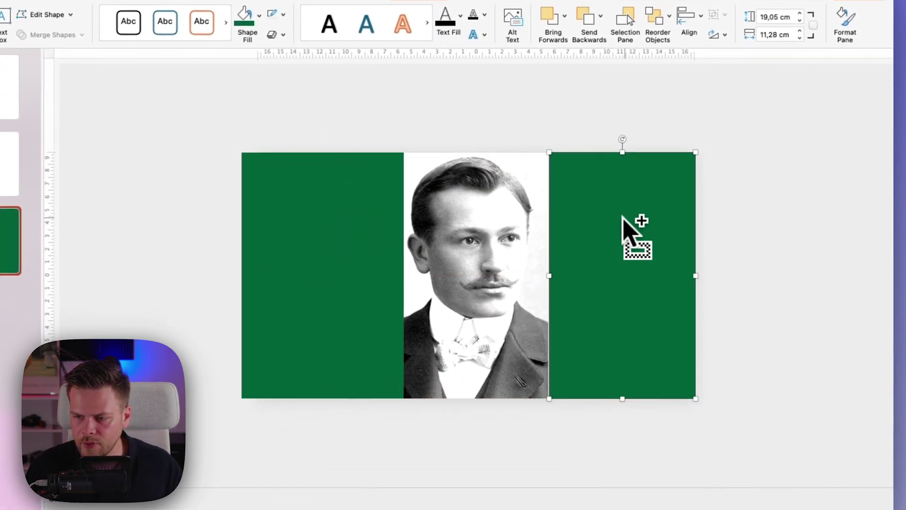
shift+click(397, 249)
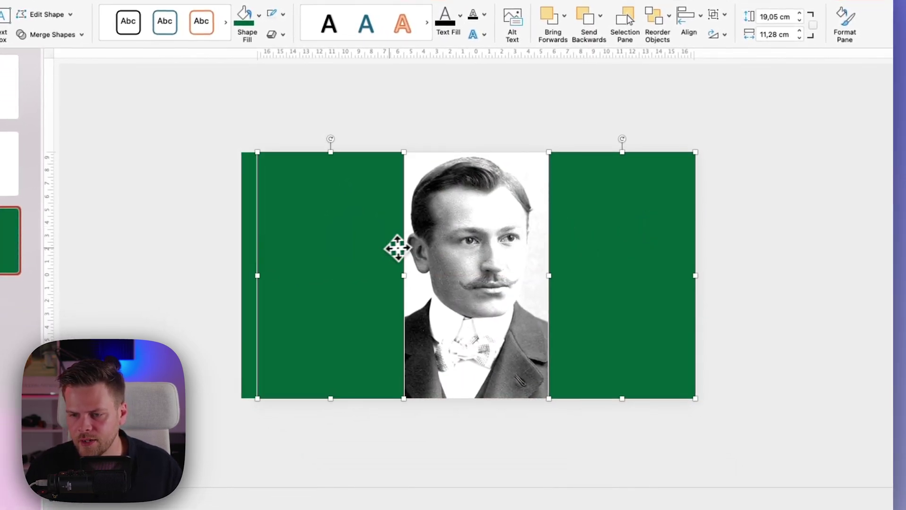
Set both green rectangles' fill transparency to 50% via Format Object.
right_click(374, 247)
click(411, 432)
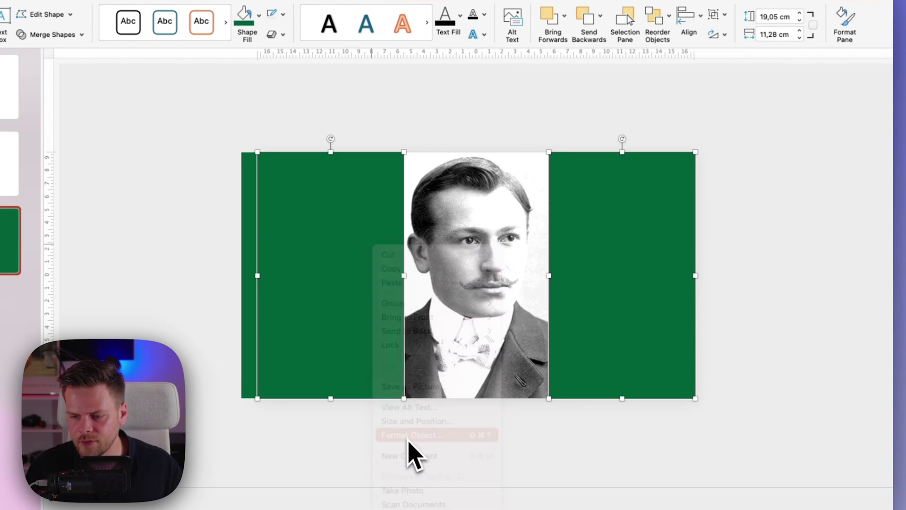
click(719, 134)
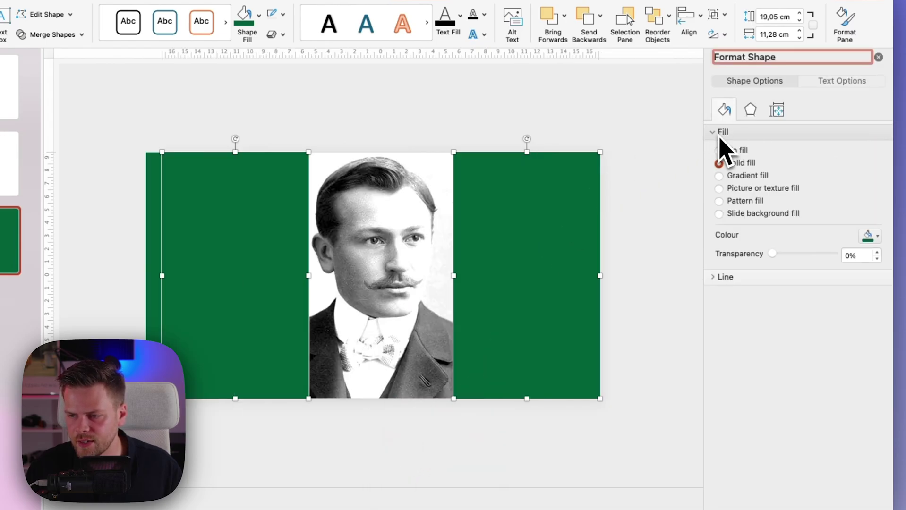
click(851, 256)
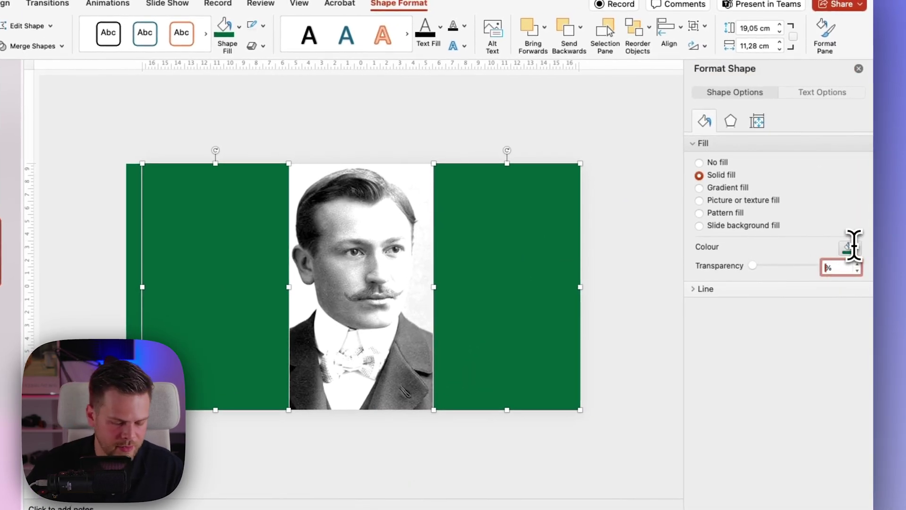
text(70)
key(Return)
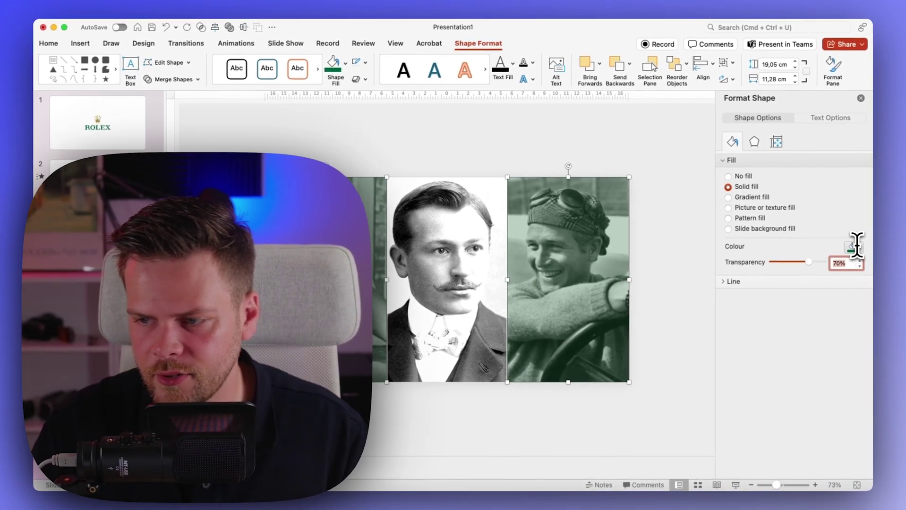
text(50)
key(Return)
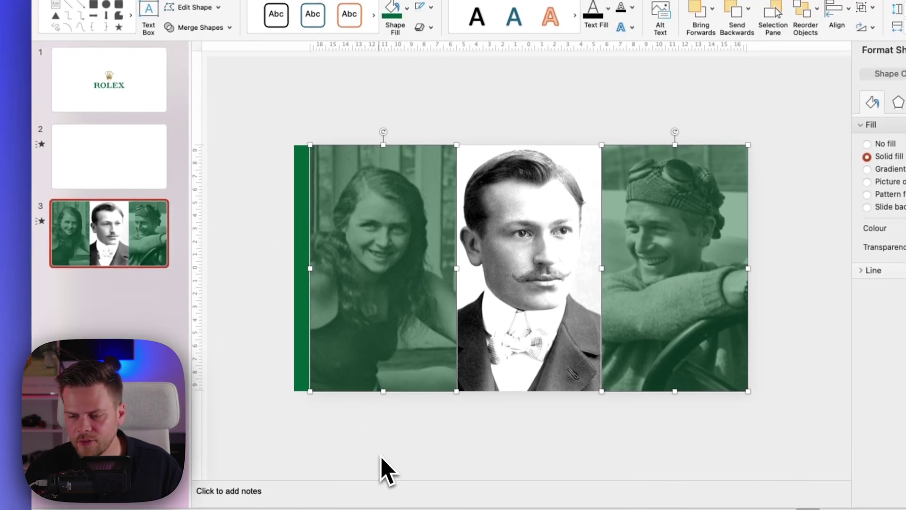
Paste the three name captions onto slide 3.
click(384, 504)
key(super+v)
click(415, 119)
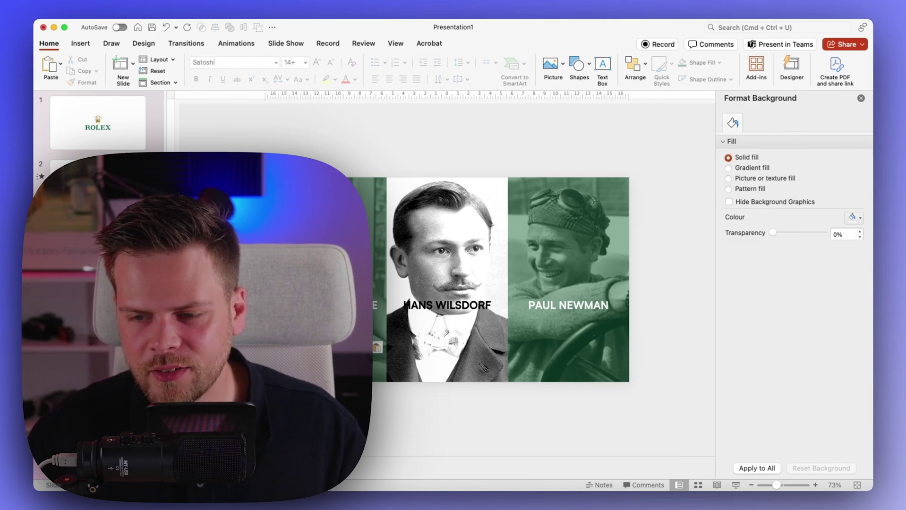
Realign the right-hand photo and select all three portraits with their captions.
click(547, 200)
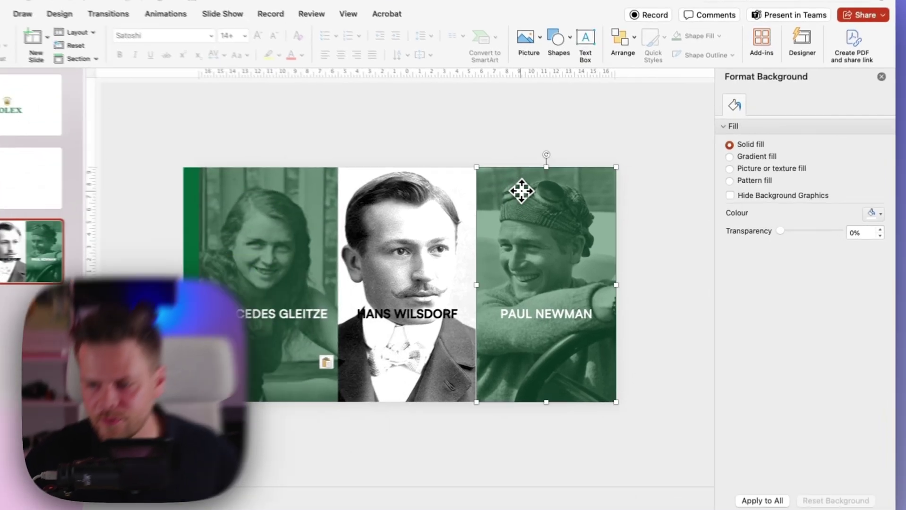
click(666, 140)
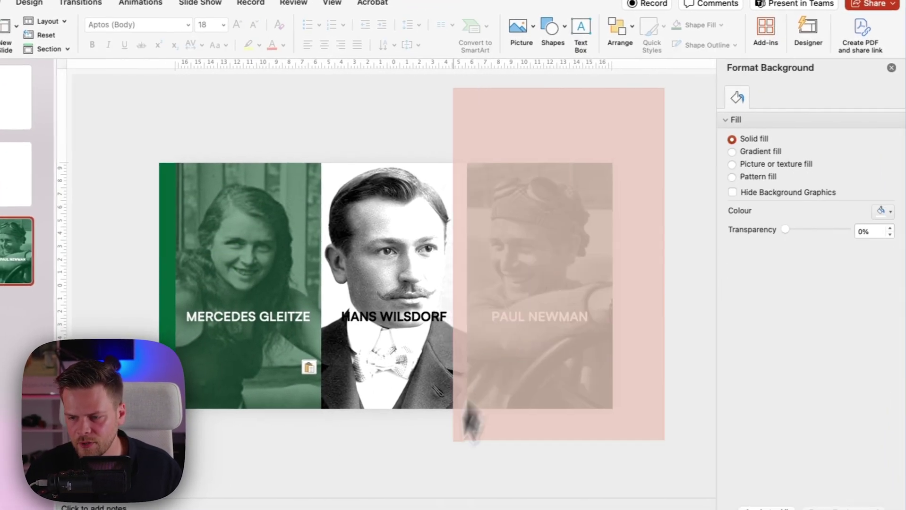
drag(470, 421, 454, 491)
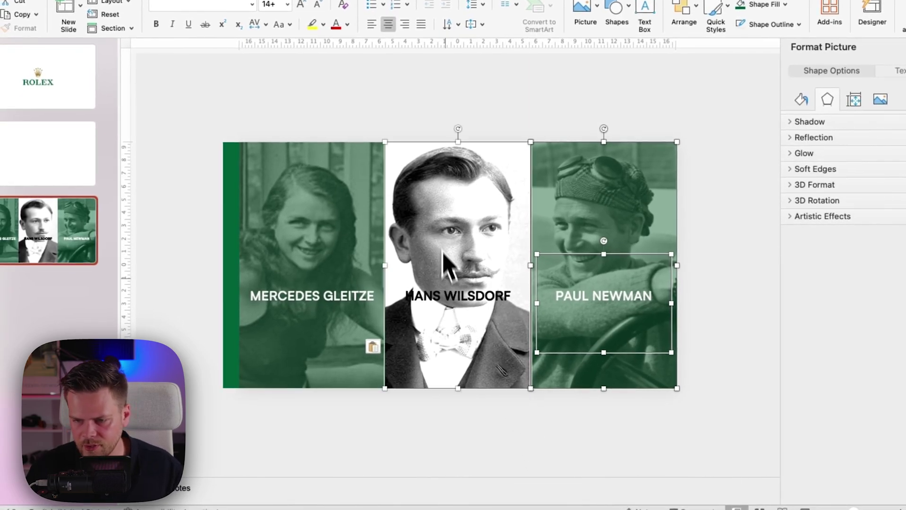
shift+click(350, 156)
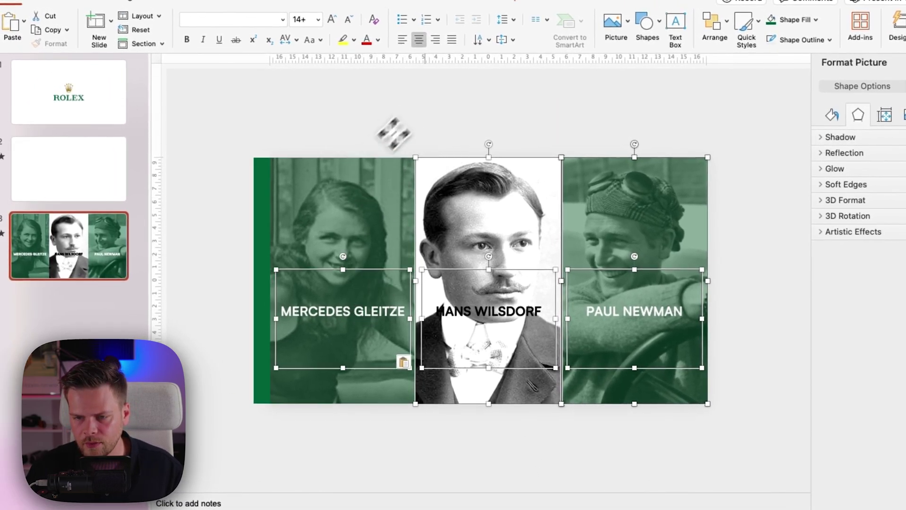
drag(390, 132, 269, 509)
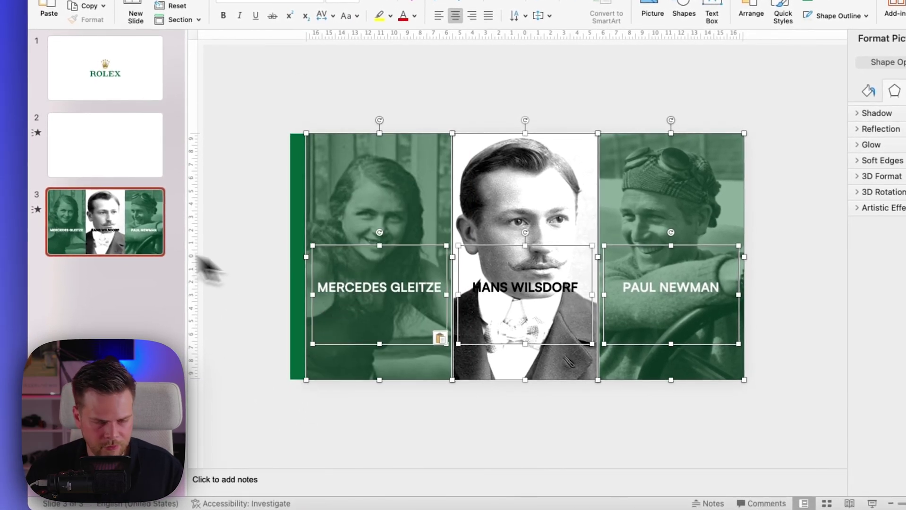
Paste the captioned portraits onto slide 2, parking the sides below and the centre above.
click(101, 162)
key(super+v)
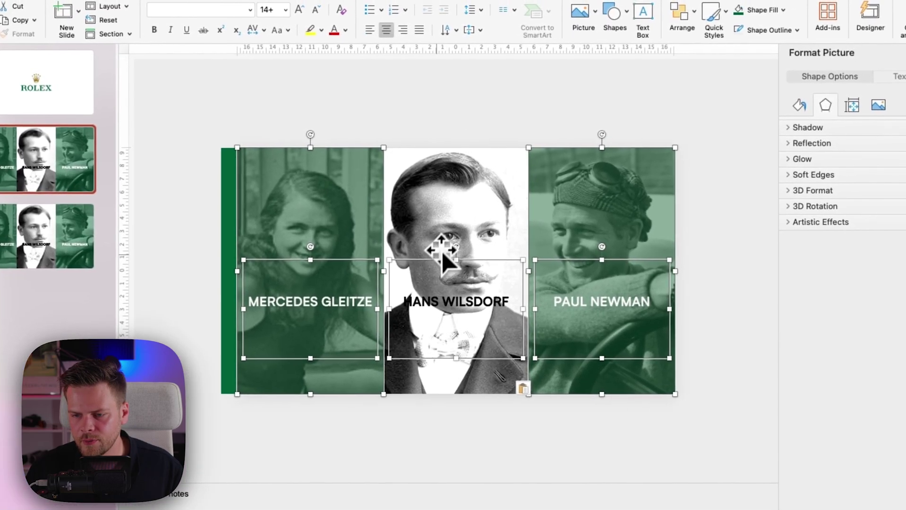
shift+click(508, 248)
drag(356, 213, 327, 439)
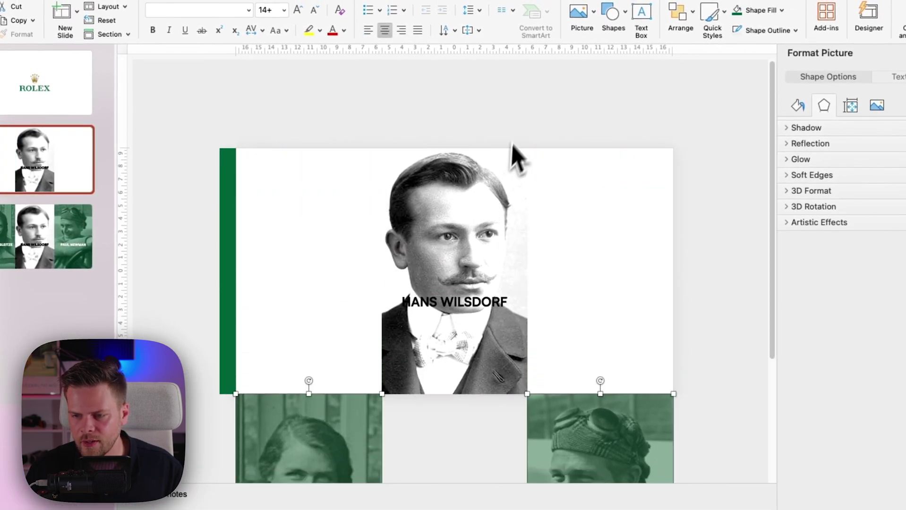
drag(548, 116, 349, 435)
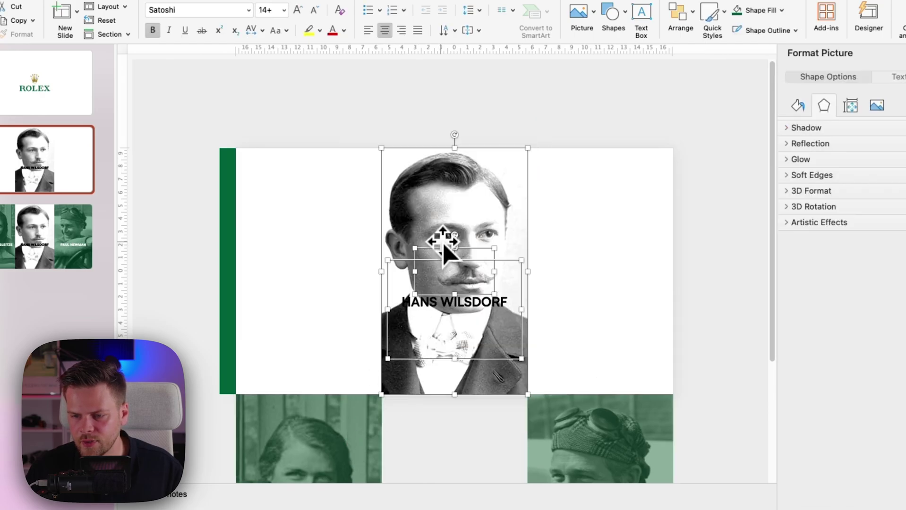
drag(443, 249, 442, 93)
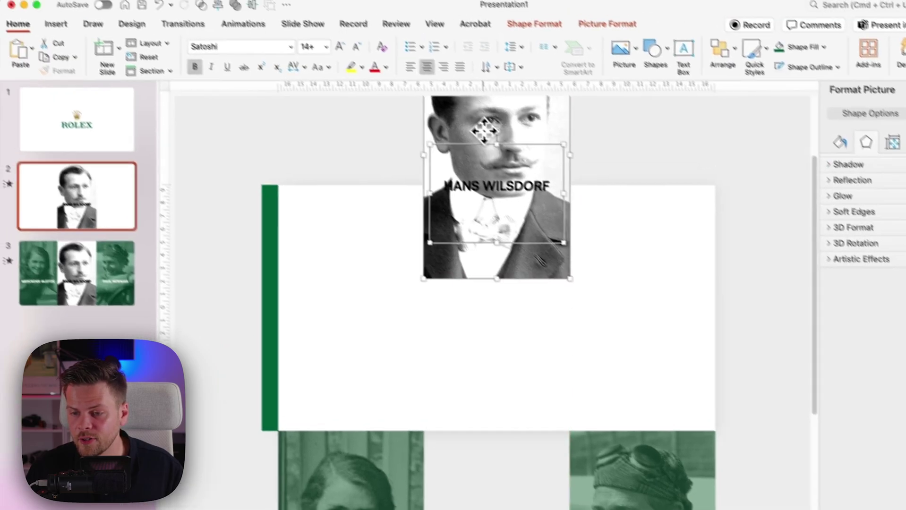
drag(488, 274, 506, 207)
click(111, 299)
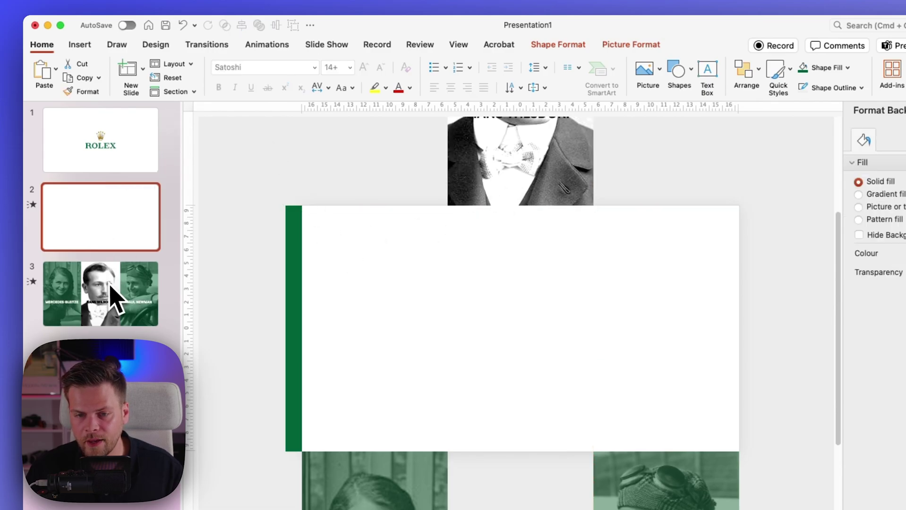
Play the Morph preview into slide 3, then go back to slide 2.
click(210, 49)
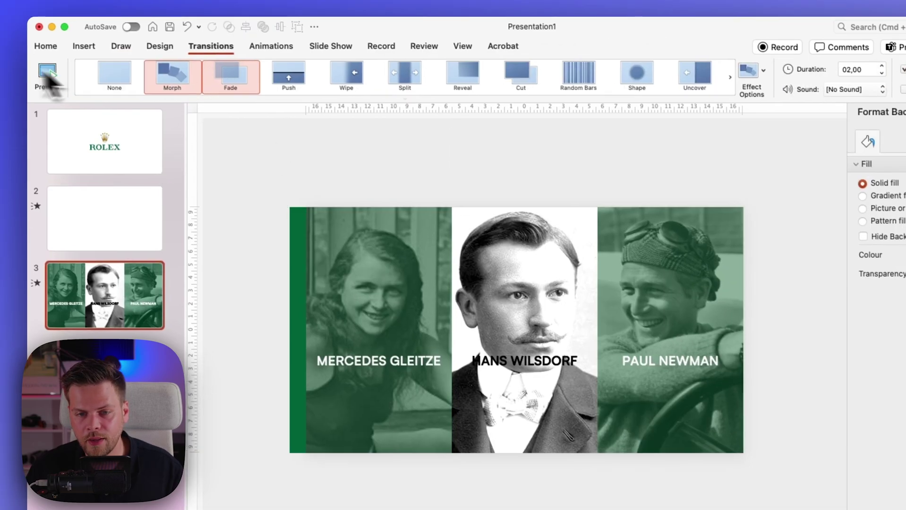
click(45, 78)
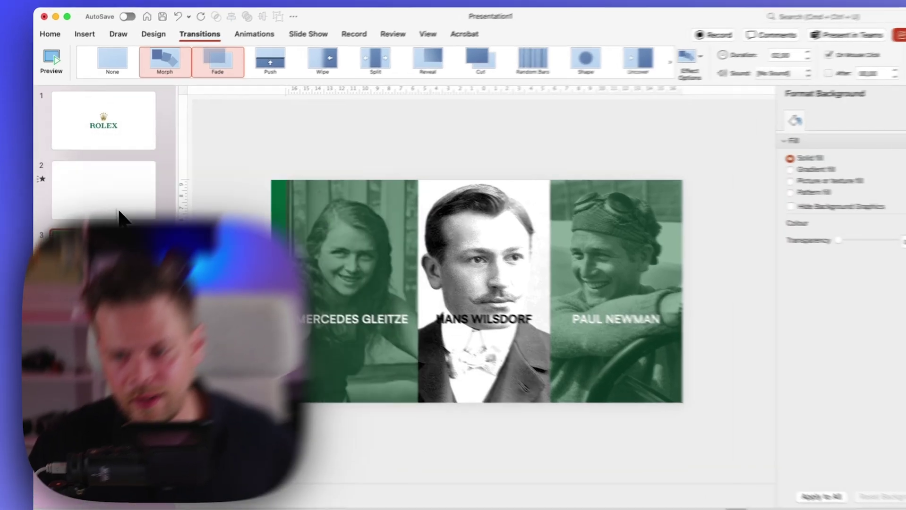
click(113, 208)
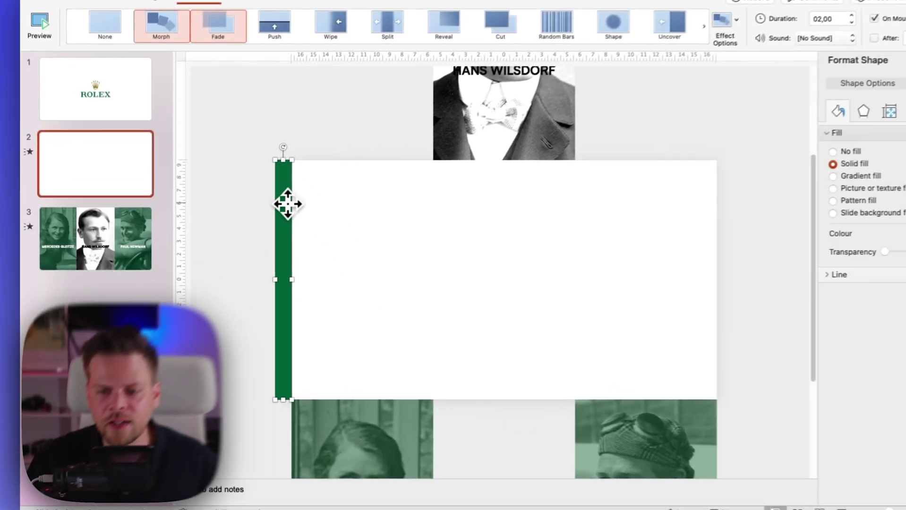
Set the left portrait's green overlay text fill to 100% transparency under Text Options.
click(332, 420)
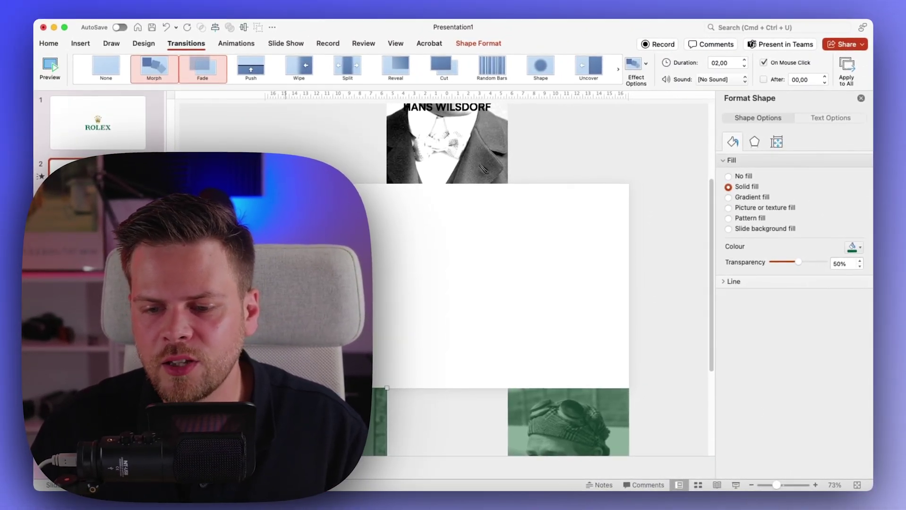
scroll(301, 381, down, 5)
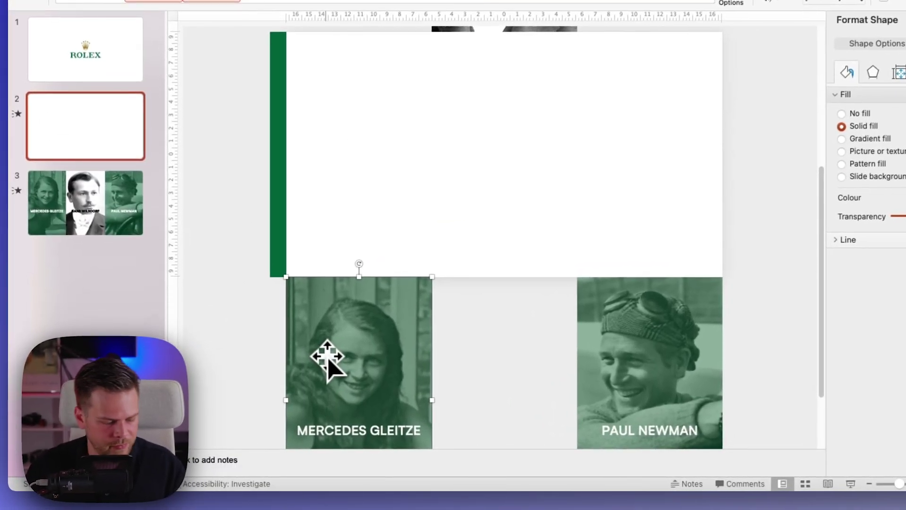
key(Return)
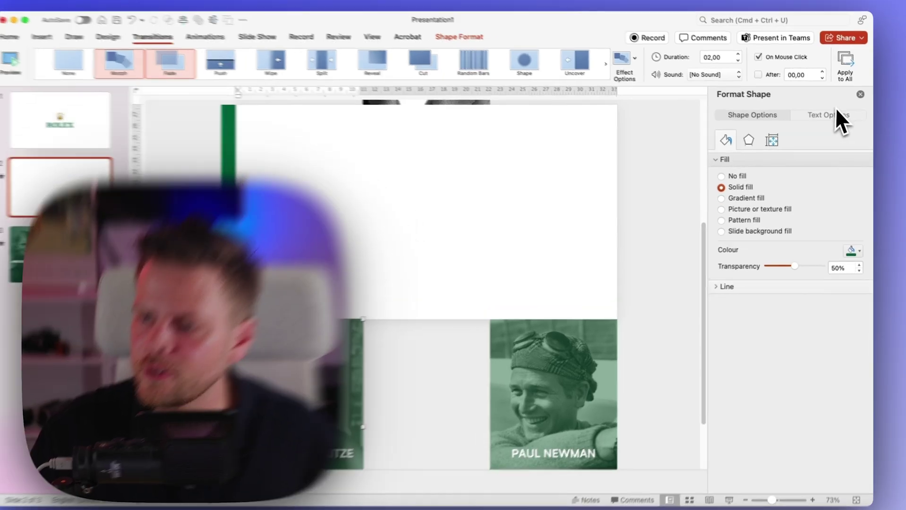
click(836, 109)
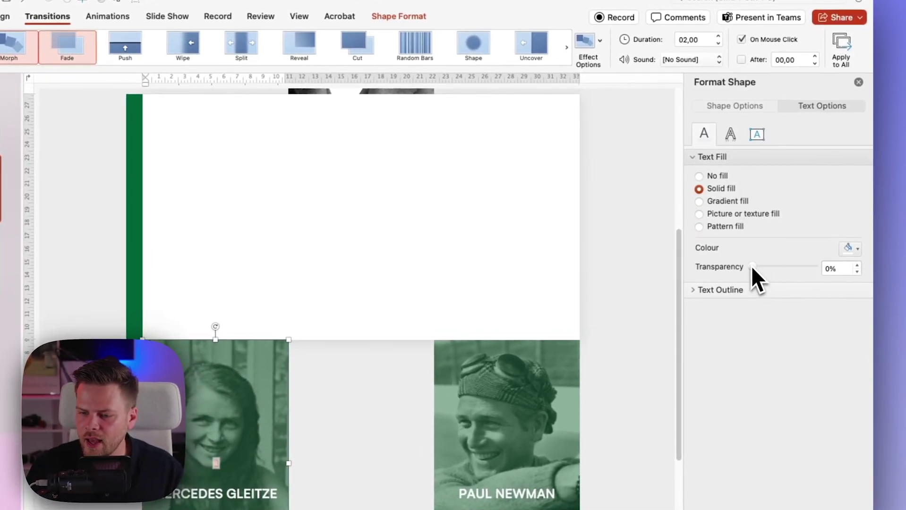
drag(752, 266, 883, 285)
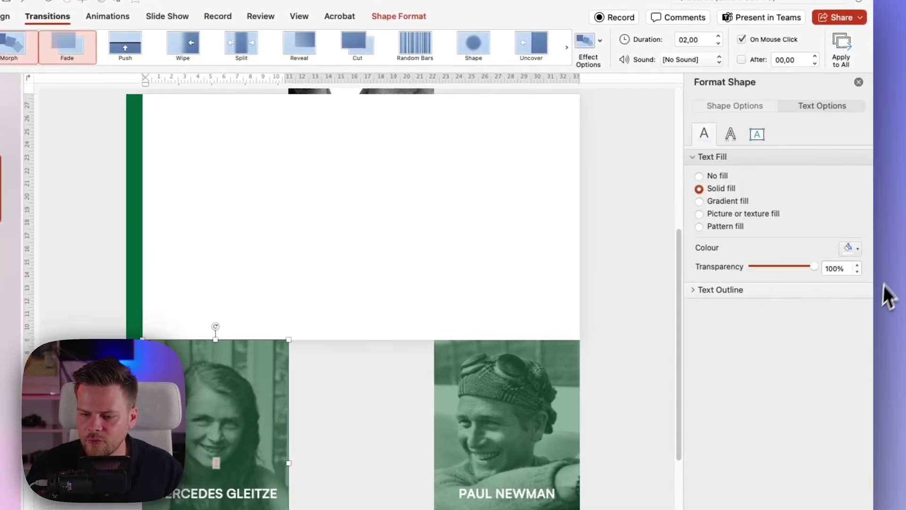
click(591, 311)
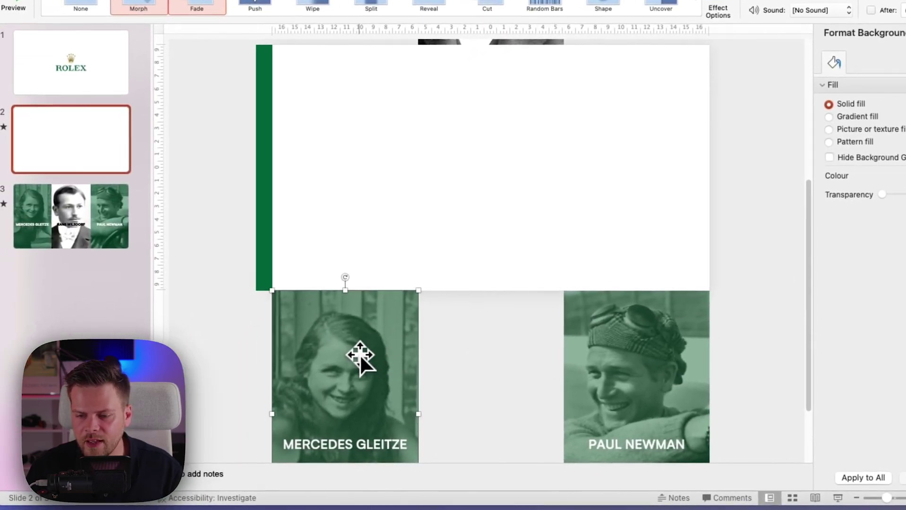
click(361, 355)
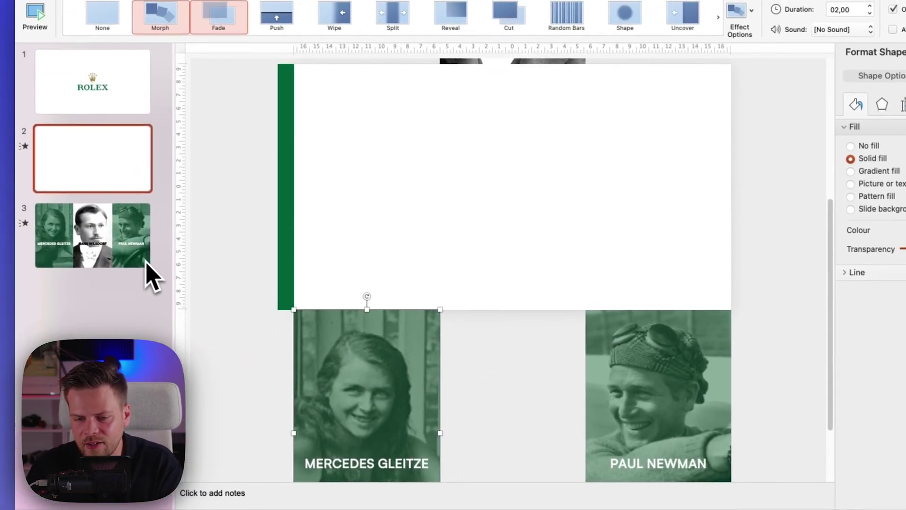
click(115, 242)
click(393, 225)
click(415, 244)
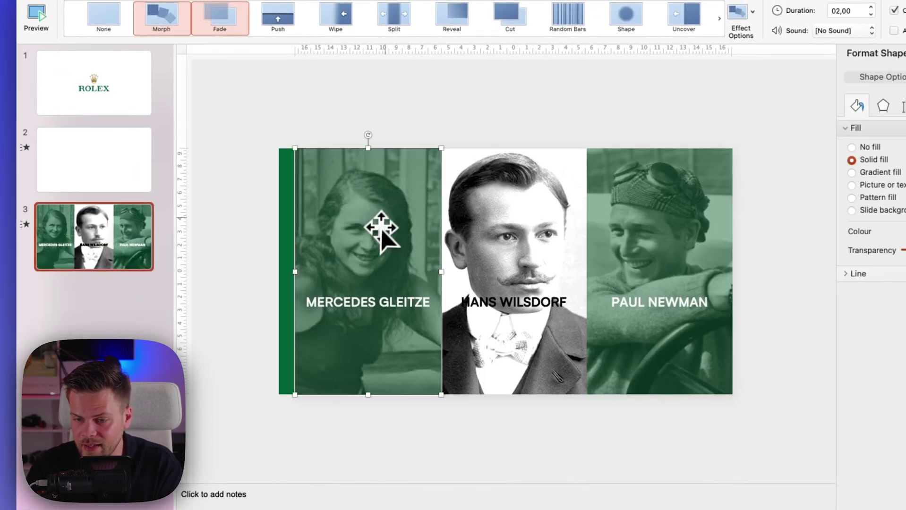
click(139, 180)
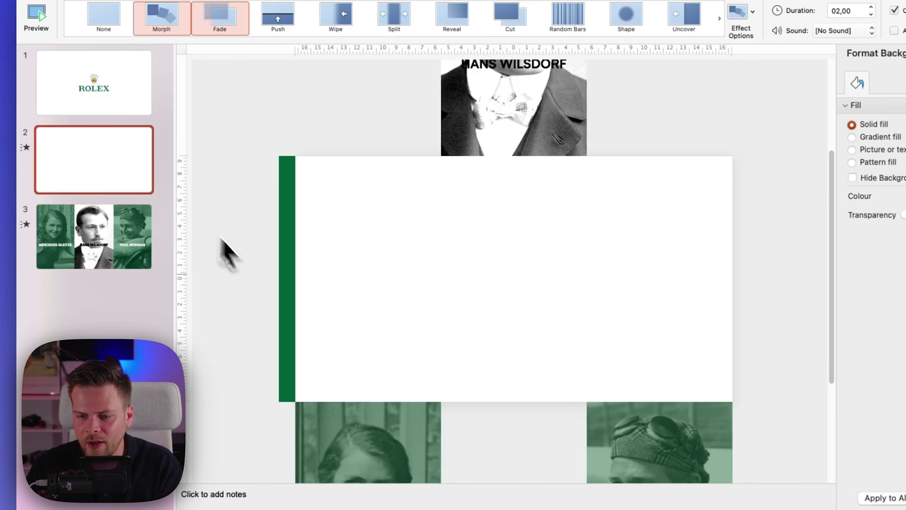
click(329, 405)
scroll(340, 420, down, 1)
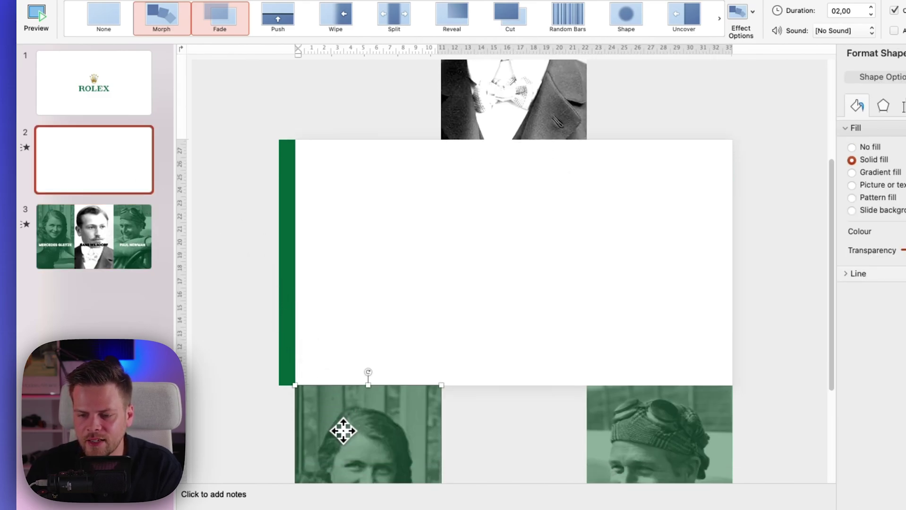
scroll(345, 415, down, 5)
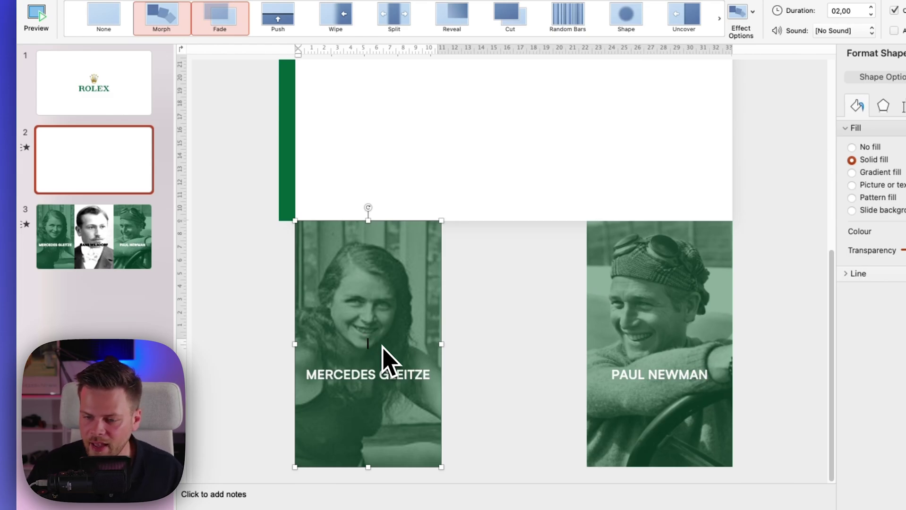
click(503, 336)
scroll(508, 340, up, 5)
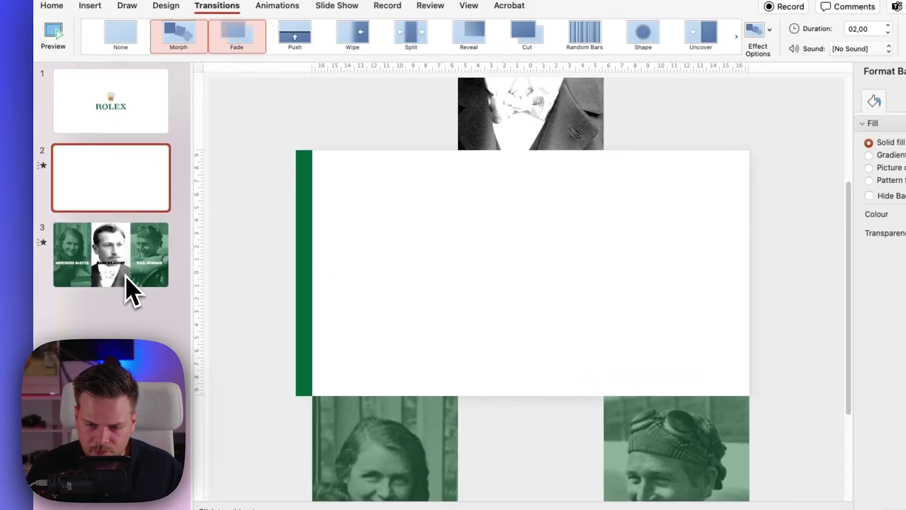
Duplicate slide 3, then select slide 2's centre and side portraits.
click(127, 278)
key(super+d)
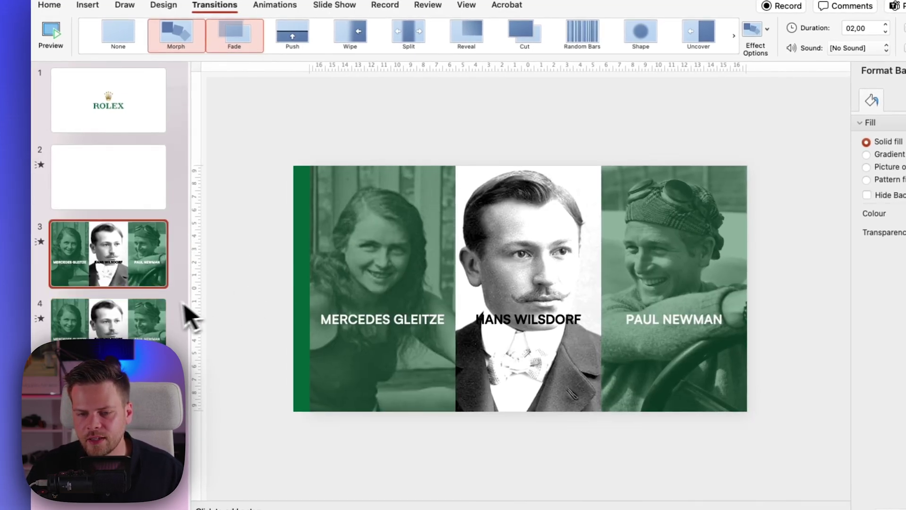
click(108, 177)
scroll(747, 202, down, 5)
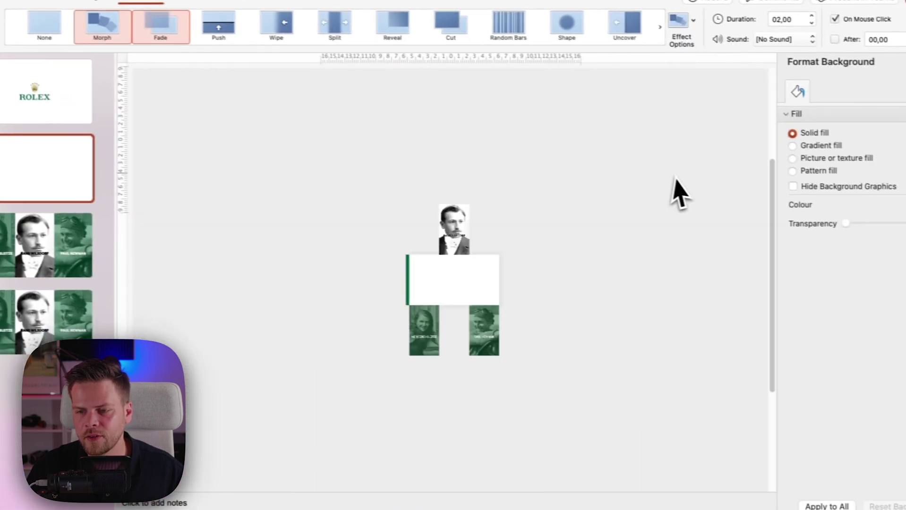
drag(631, 198, 489, 286)
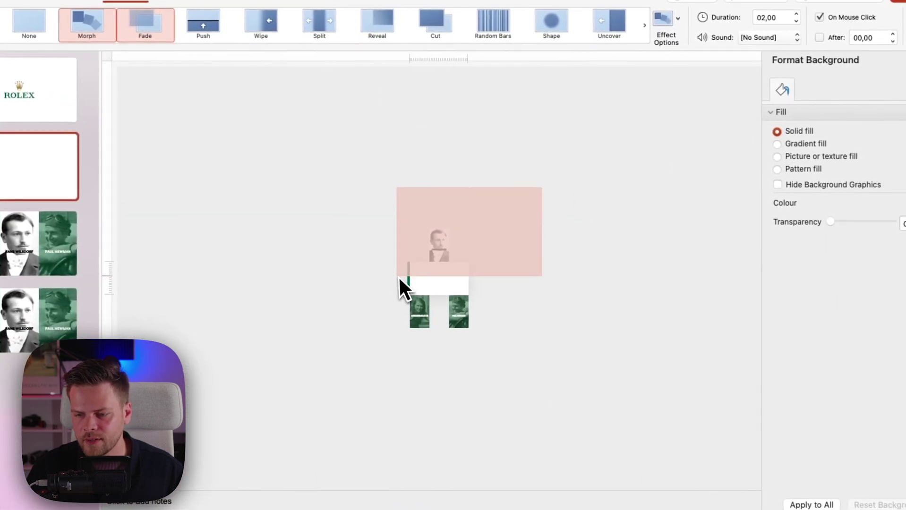
drag(398, 275, 400, 276)
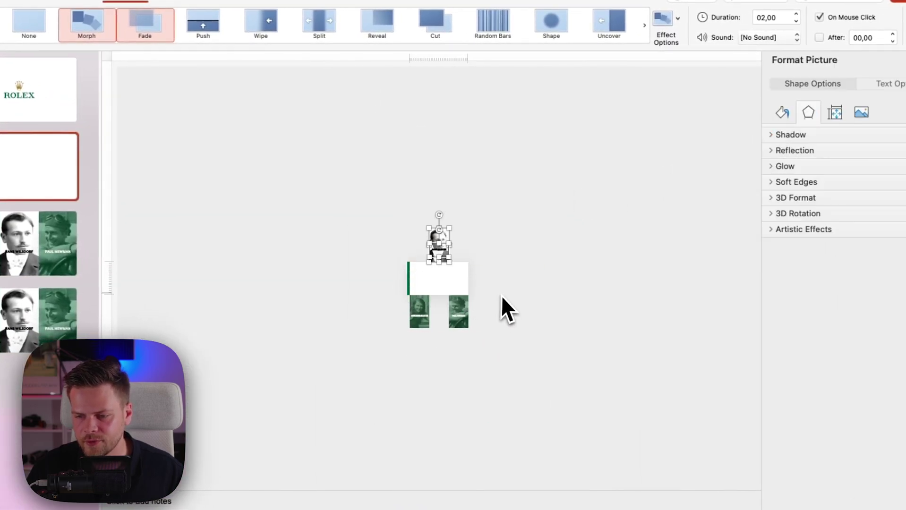
mouse_move(502, 297)
mouse_down()
mouse_move(425, 314)
mouse_move(483, 308)
mouse_move(494, 296)
mouse_up()
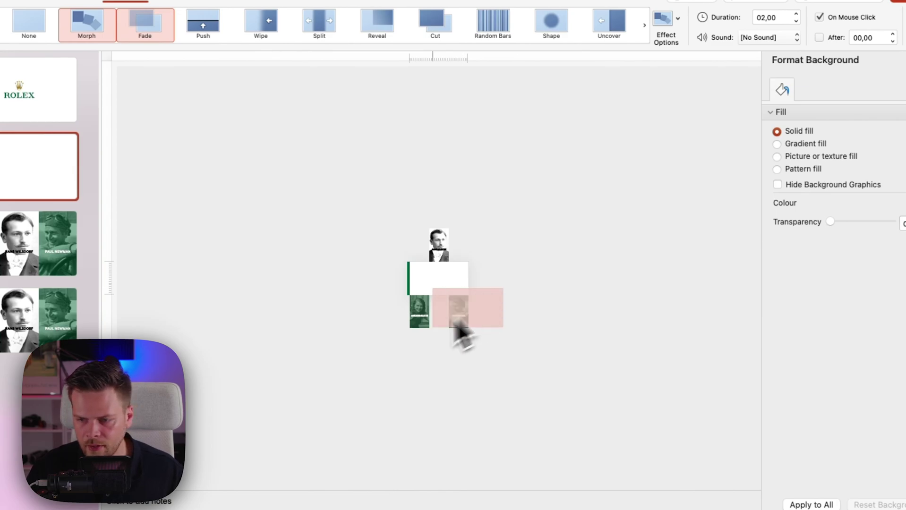
drag(456, 326, 401, 378)
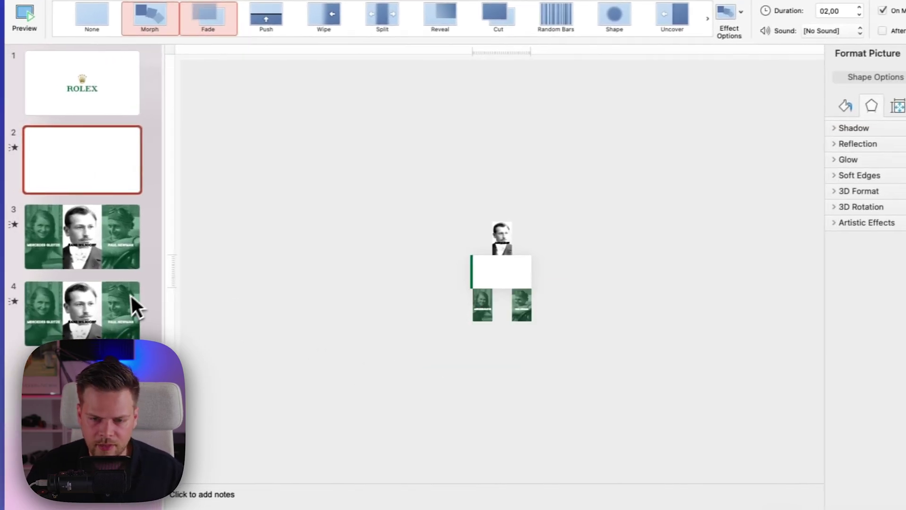
Insert a new blank slide, delete its empty placeholders and paste the two side portraits.
click(132, 296)
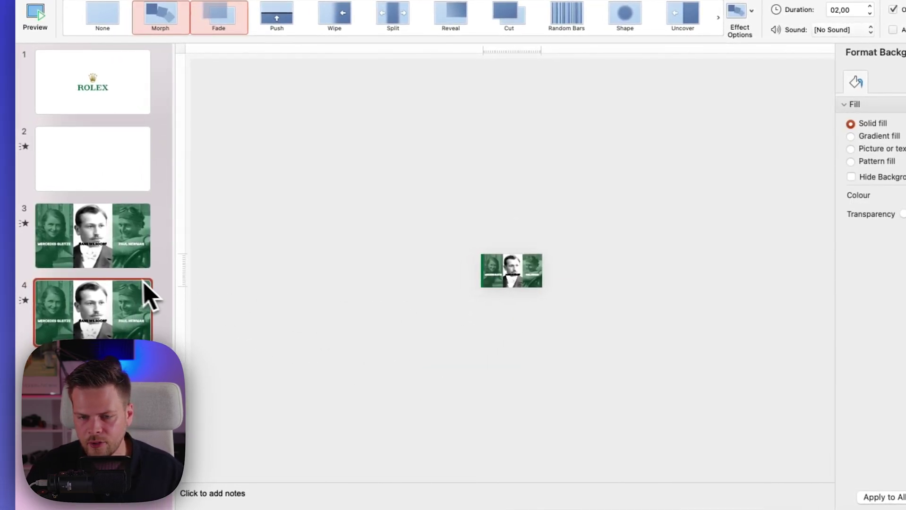
key(Return)
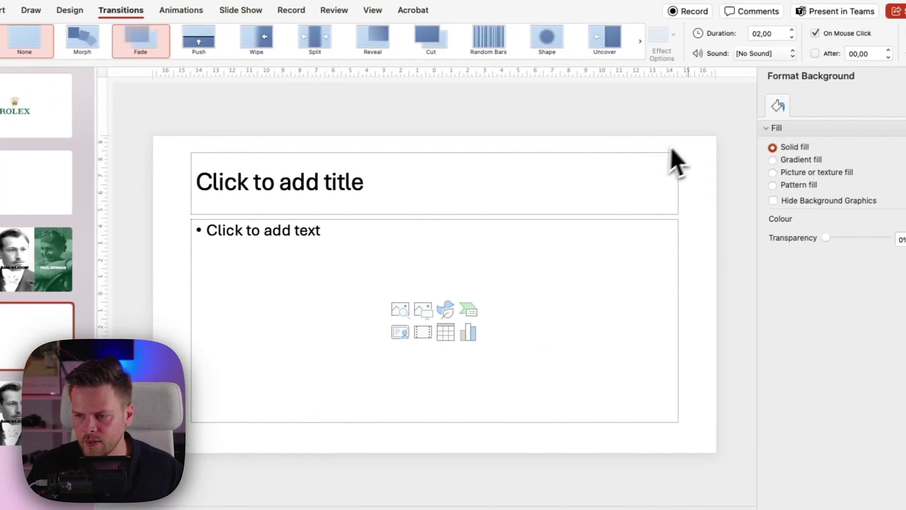
drag(763, 127, 226, 425)
key(Delete)
key(super+v)
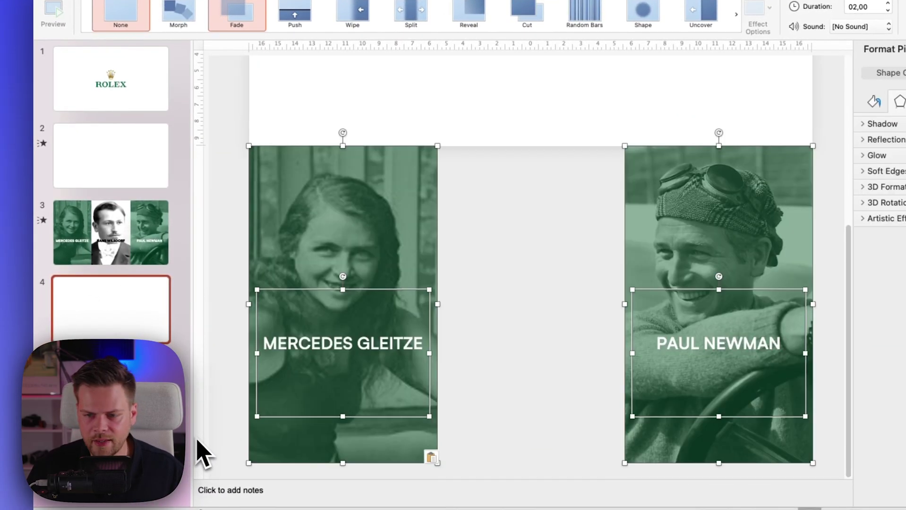
scroll(283, 388, down, 5)
Paste slide 2's Hans Wilsdorf portrait layout onto slide 4 and give it a Morph transition.
click(132, 251)
click(137, 165)
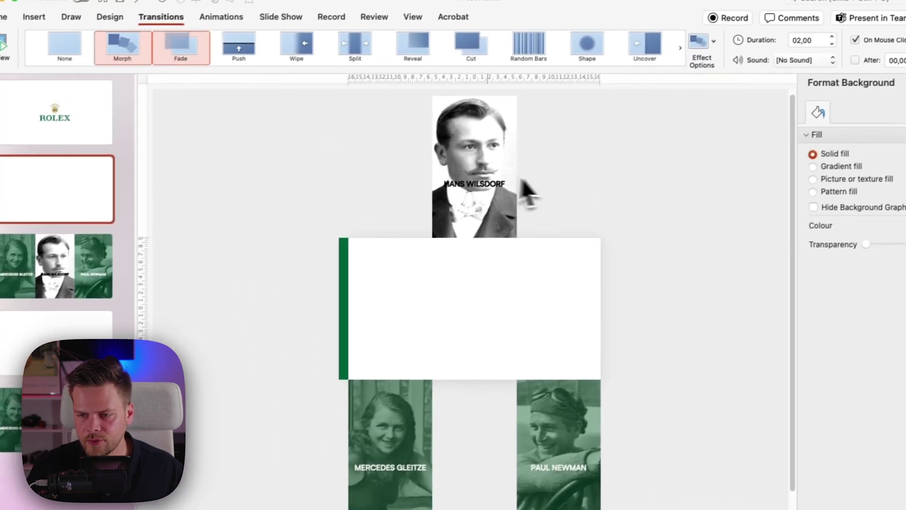
click(475, 189)
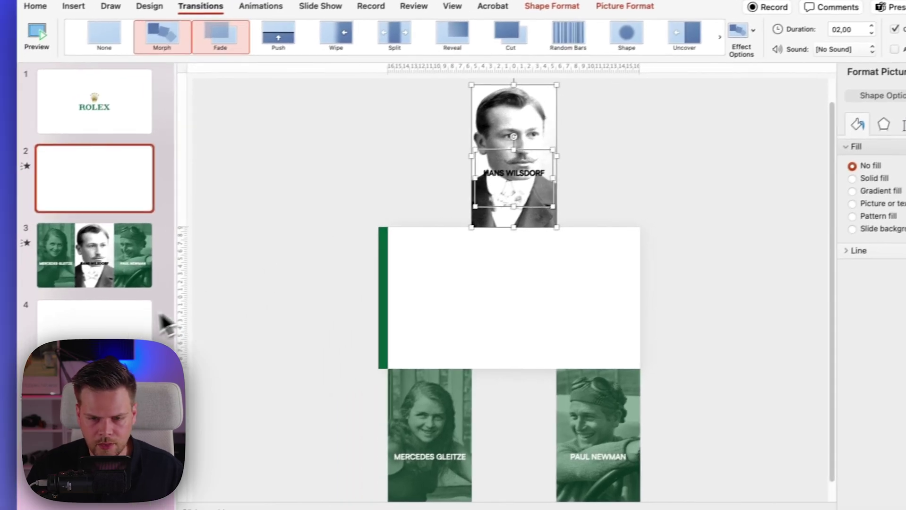
click(80, 345)
key(super+v)
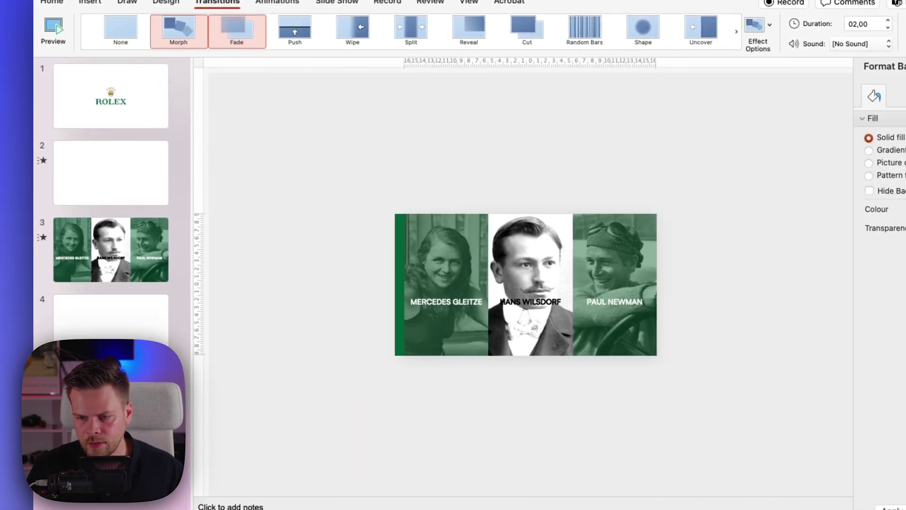
click(111, 317)
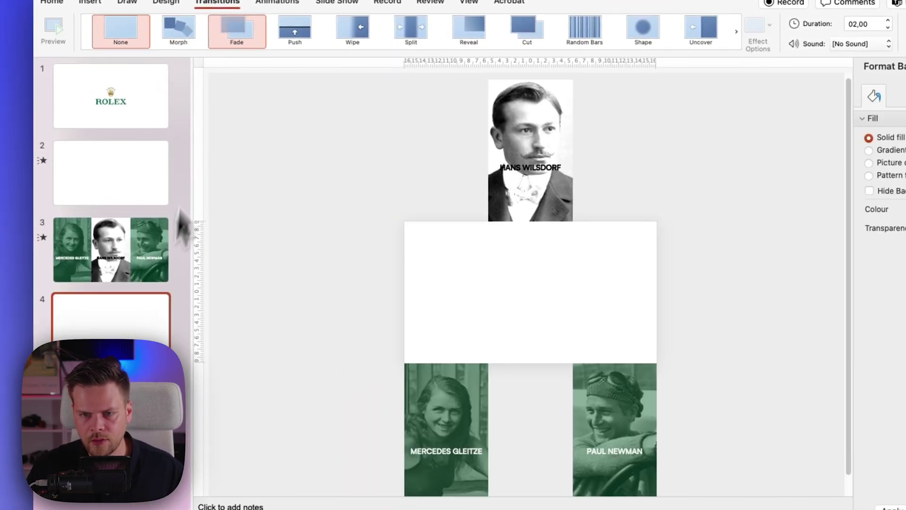
click(174, 41)
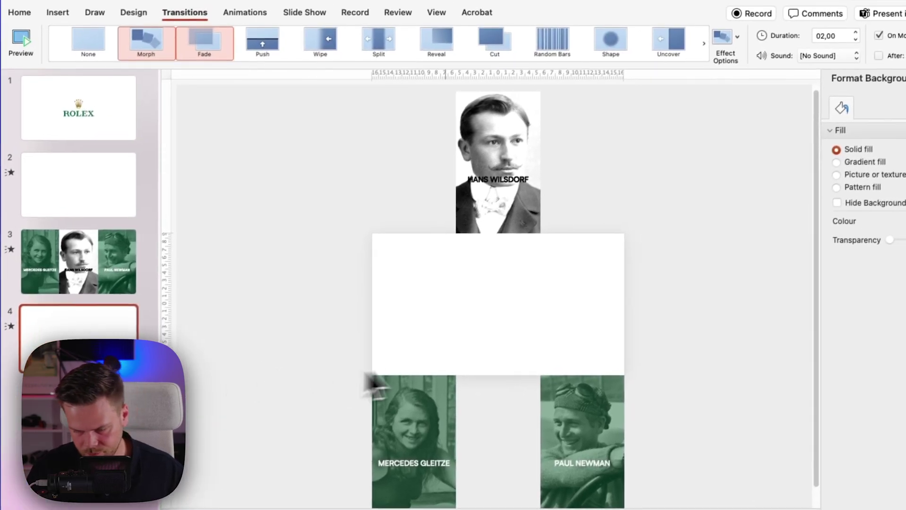
Paste the three watch images, align them and place them across slide 4's top area.
scroll(411, 378, down, 3)
key(super+v)
scroll(451, 374, up, 3)
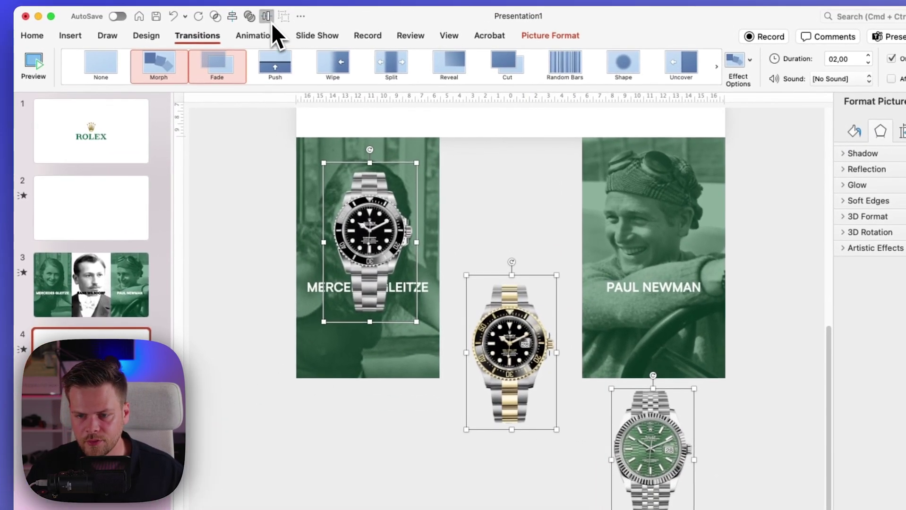
click(267, 16)
drag(502, 426, 507, 206)
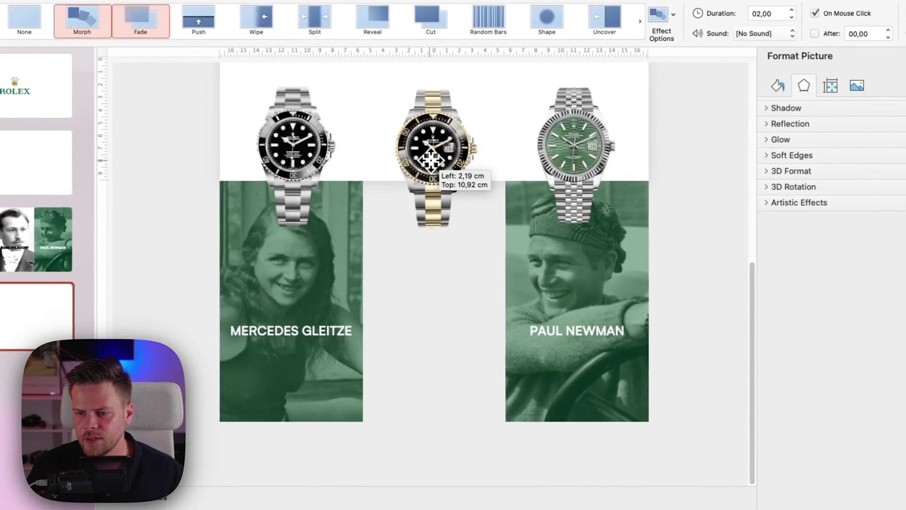
drag(431, 161, 431, 163)
scroll(432, 164, up, 3)
drag(442, 269, 438, 176)
scroll(437, 199, up, 2)
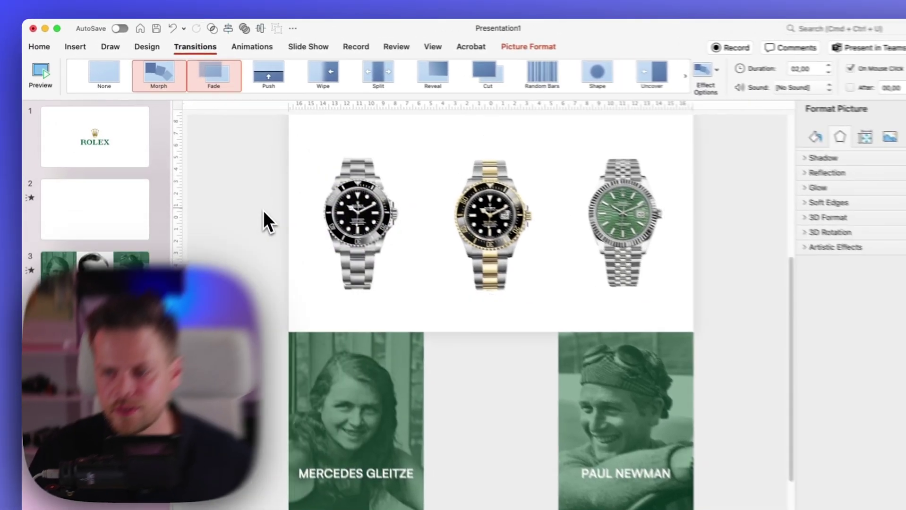
click(245, 195)
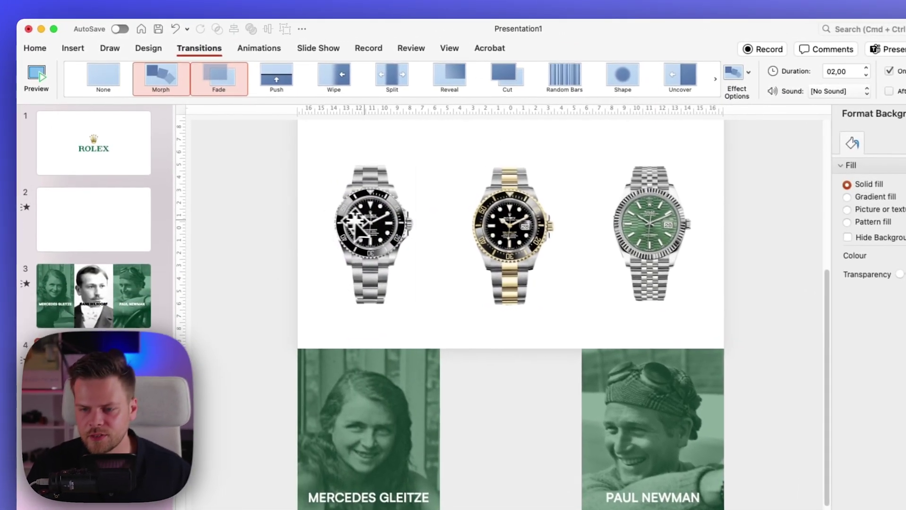
Remove the left Submariner's grey background, marking its bracelet as an area to keep.
click(364, 156)
click(531, 49)
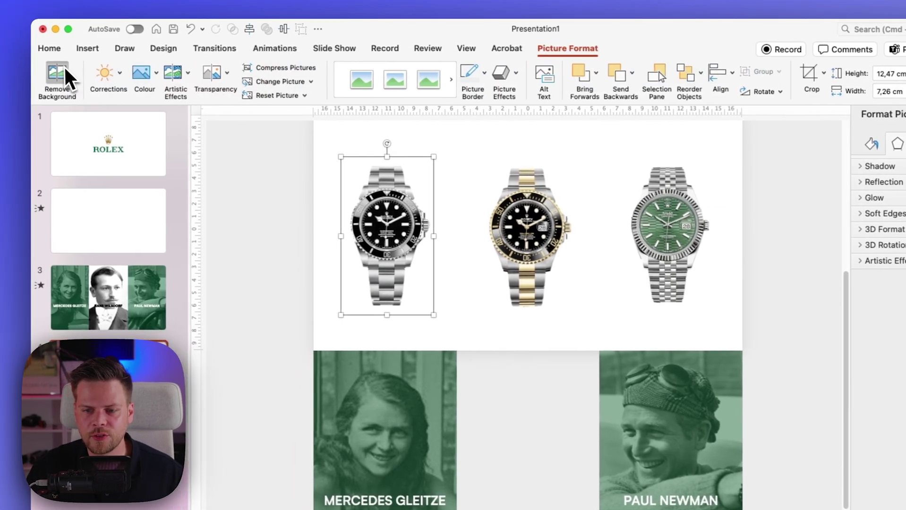
click(65, 69)
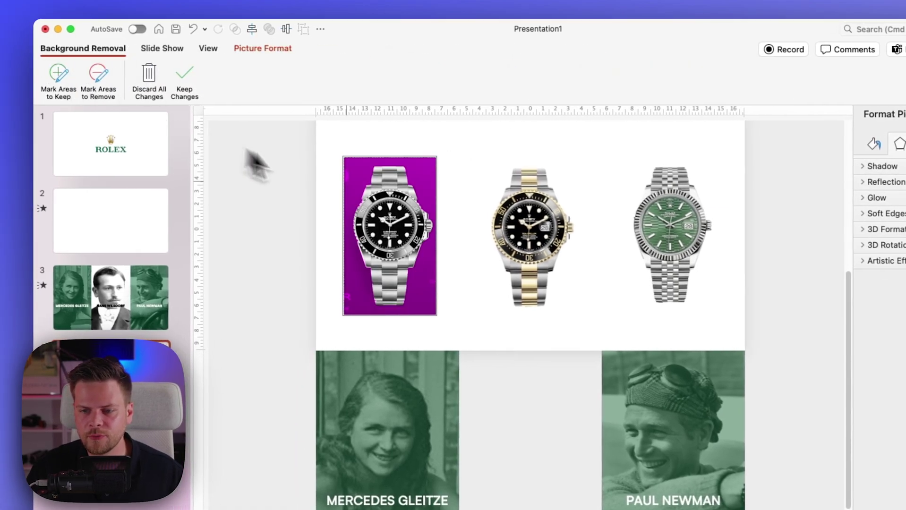
scroll(258, 165, up, 5)
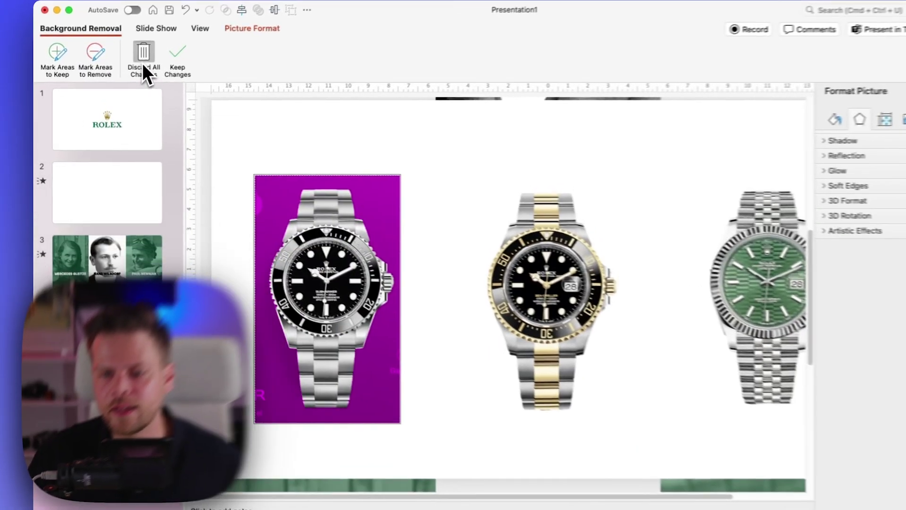
click(131, 67)
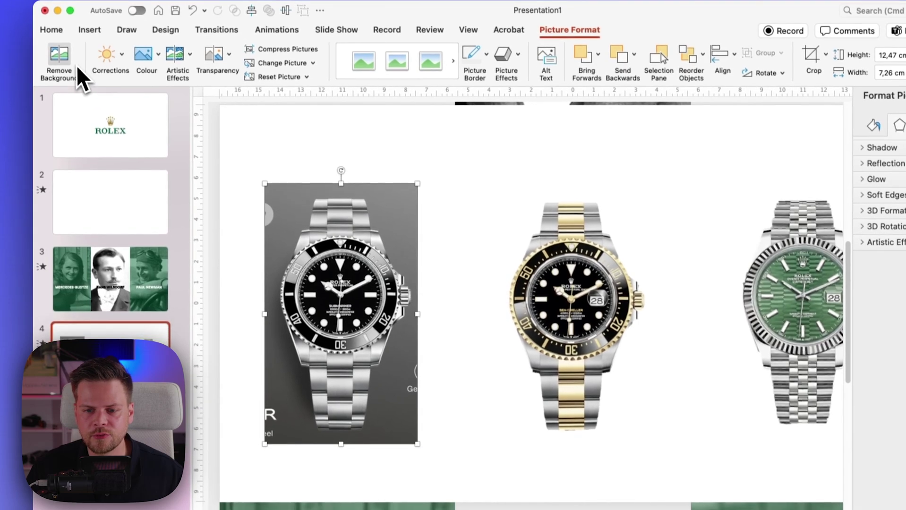
click(52, 63)
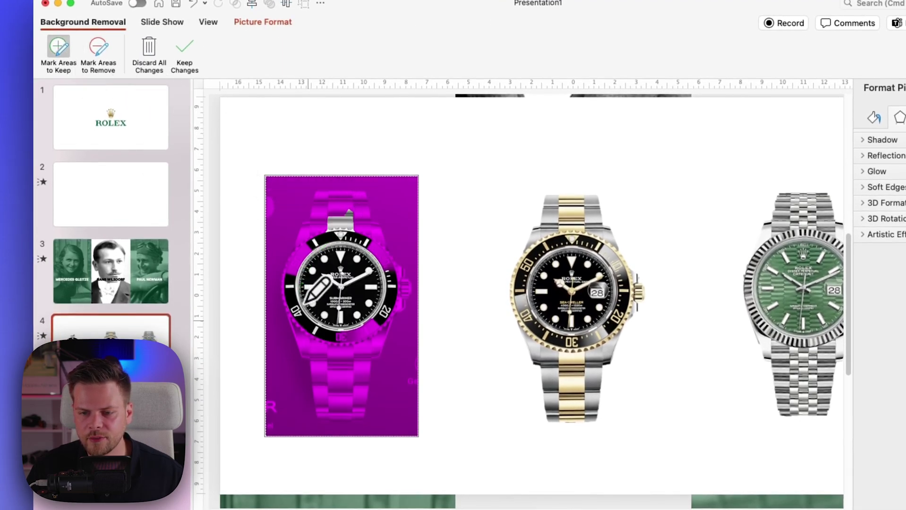
drag(307, 302, 359, 394)
click(384, 168)
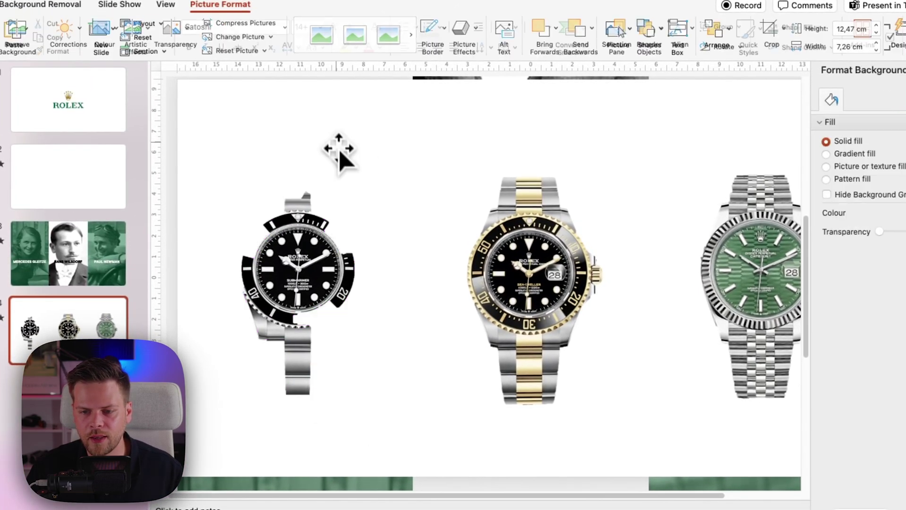
click(334, 190)
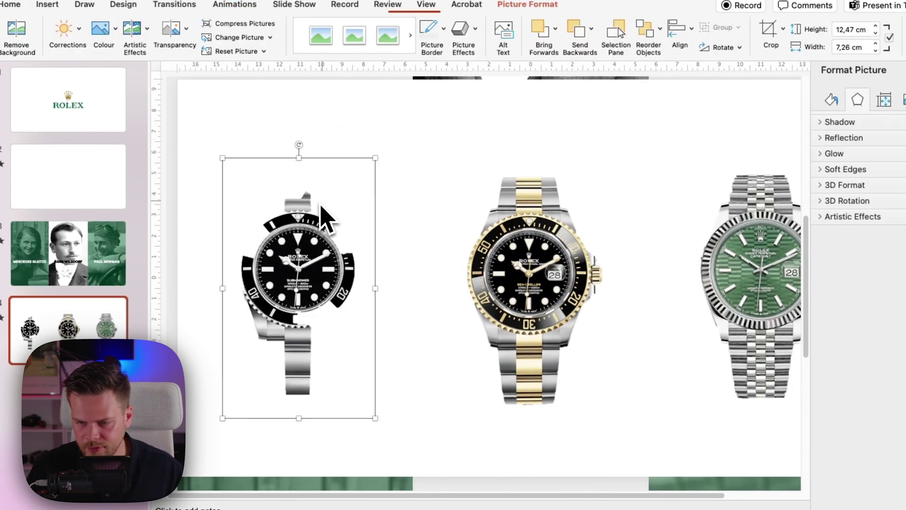
double_click(335, 209)
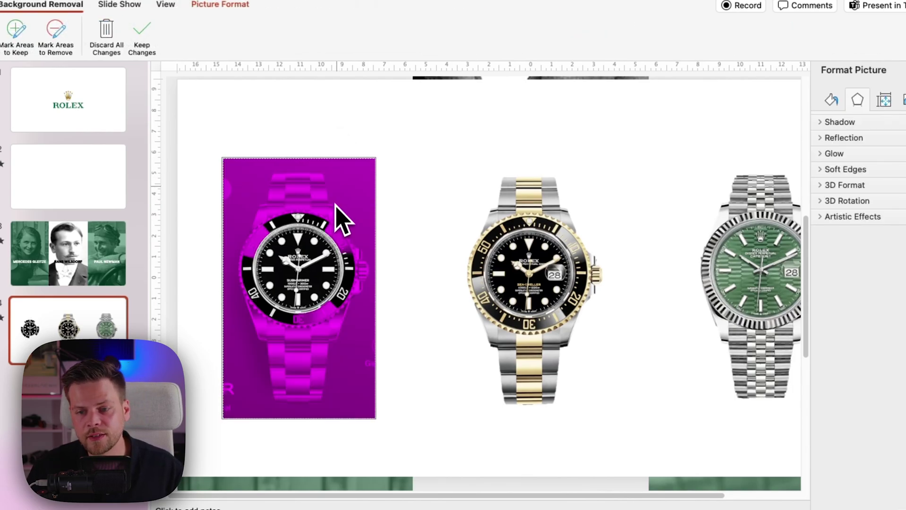
key(Escape)
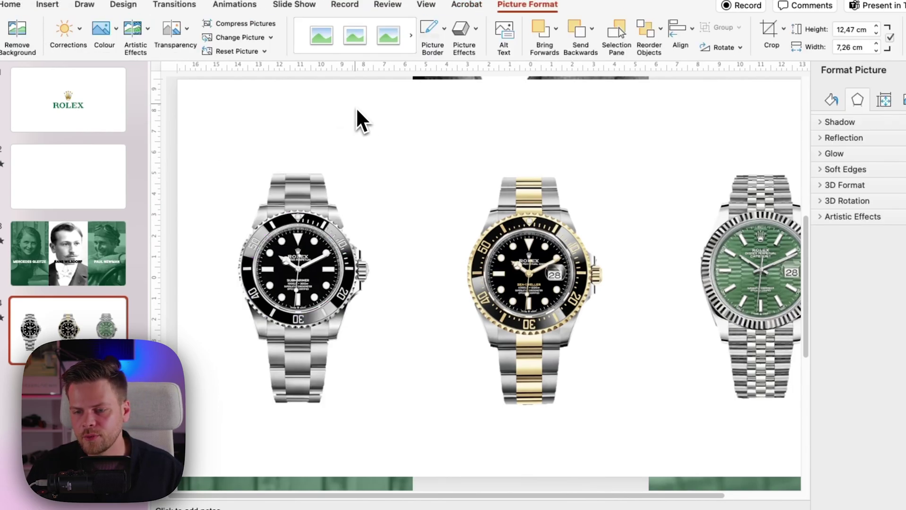
Select the left, middle and green watches together and drag them higher on slide 4.
click(357, 110)
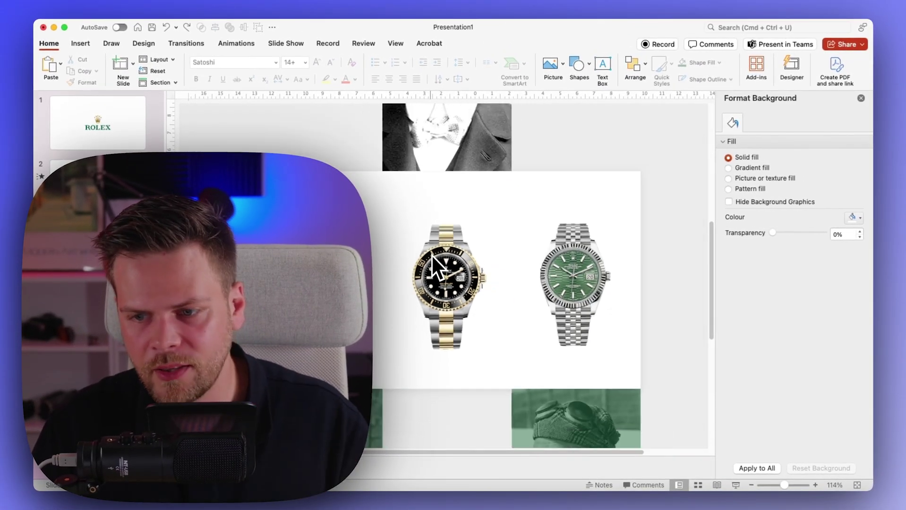
scroll(432, 255, down, 3)
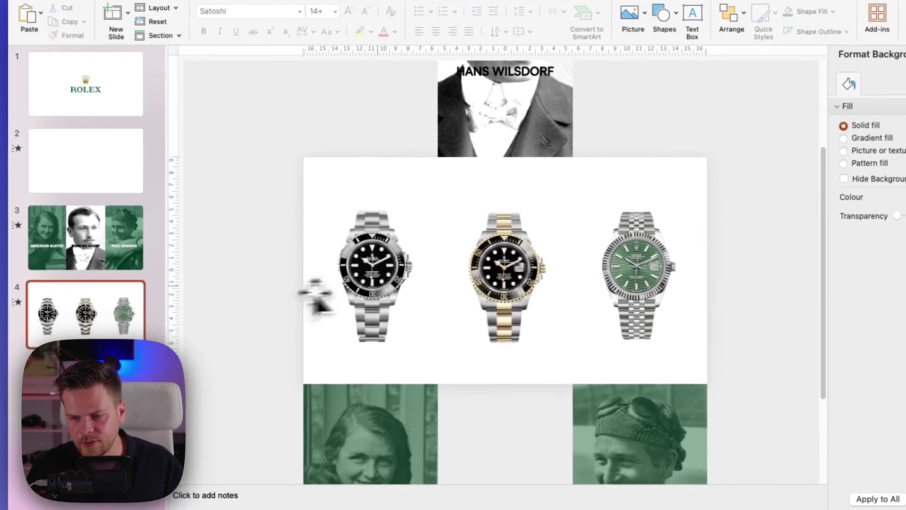
click(399, 307)
shift+click(513, 264)
shift+click(666, 280)
drag(667, 280, 639, 254)
click(721, 242)
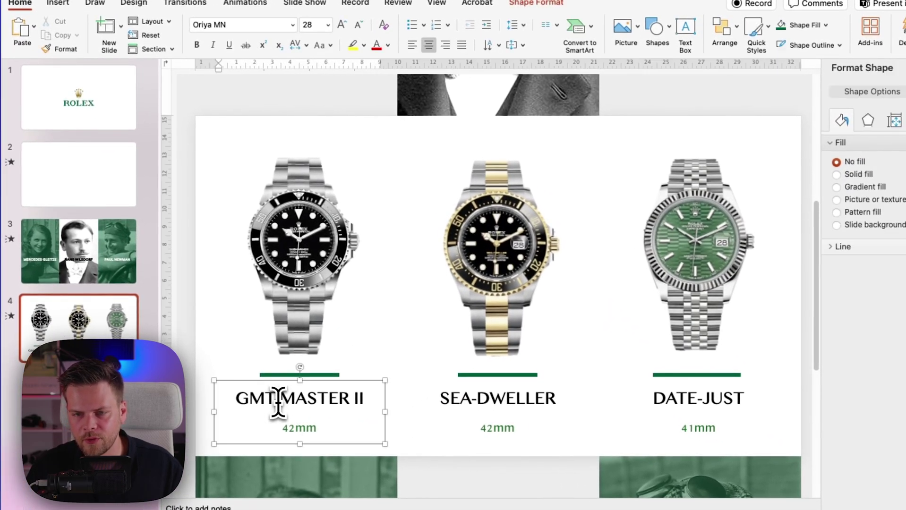
click(277, 402)
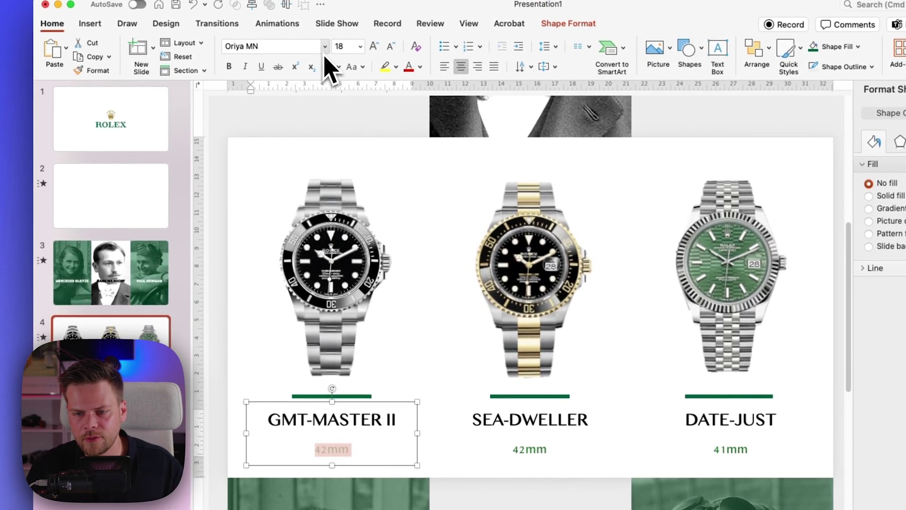
click(322, 19)
key(Escape)
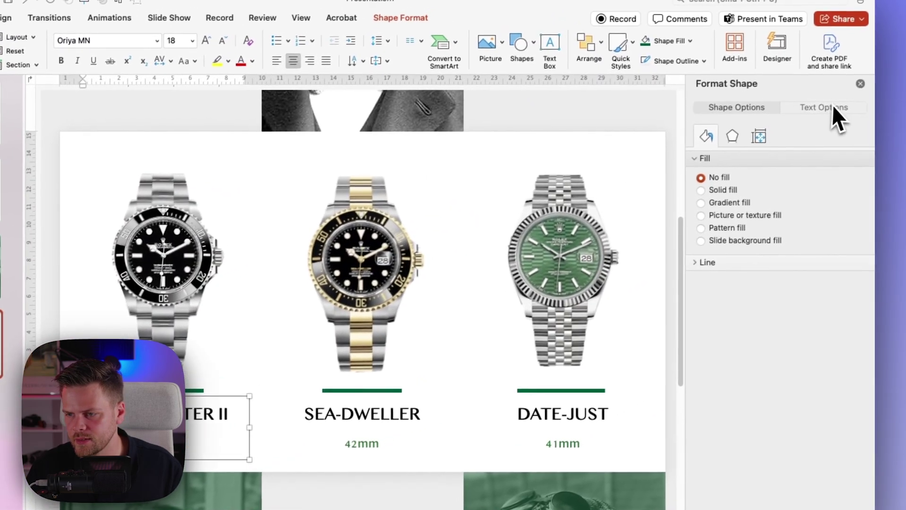
click(902, 56)
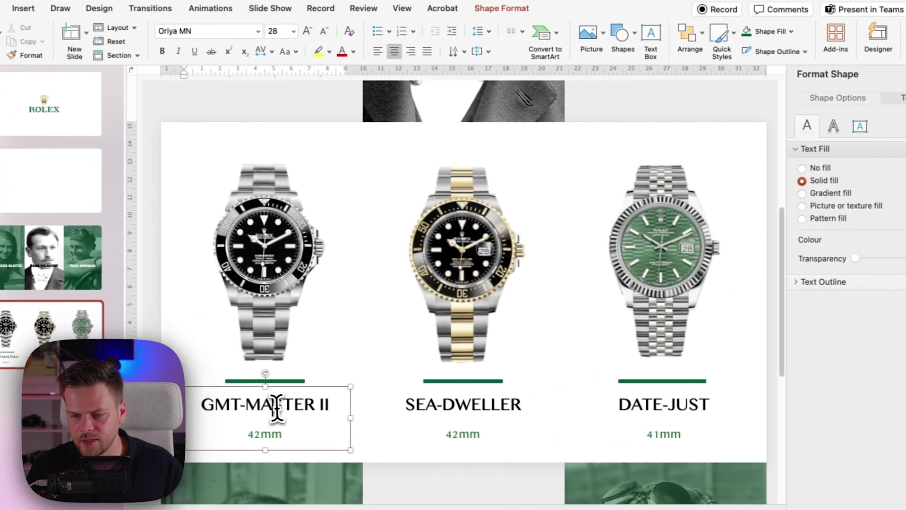
key(Escape)
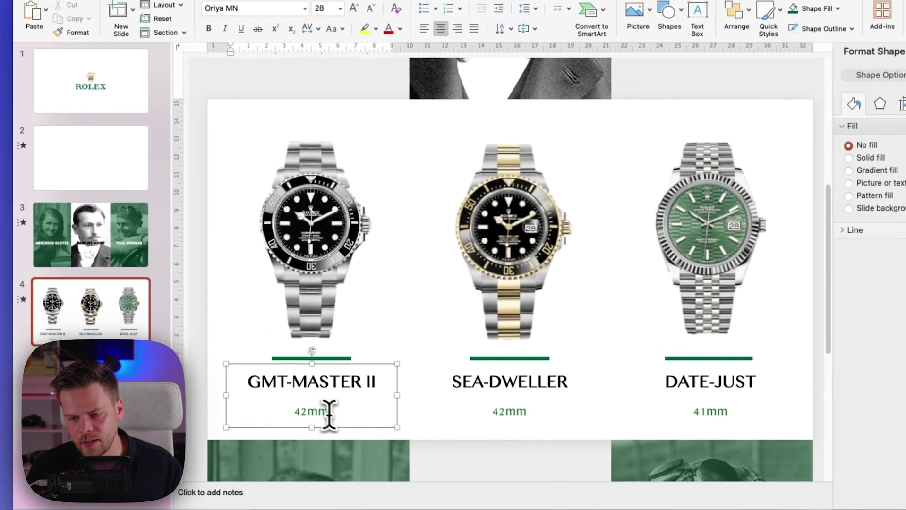
click(318, 412)
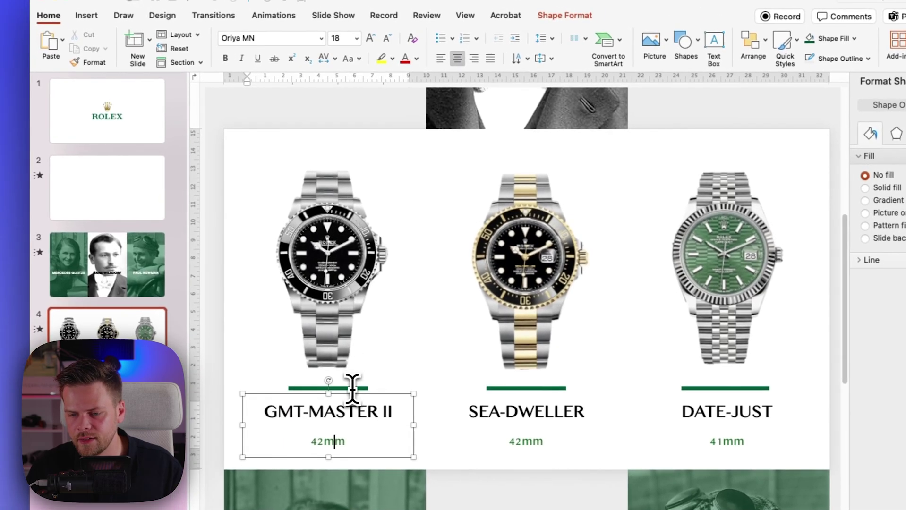
Draw a straight line above the GMT-MASTER II name.
click(89, 17)
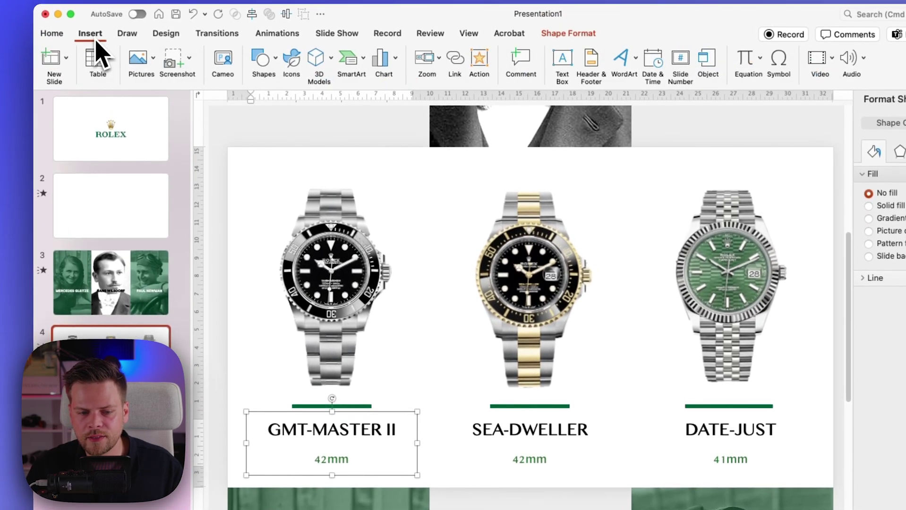
click(262, 60)
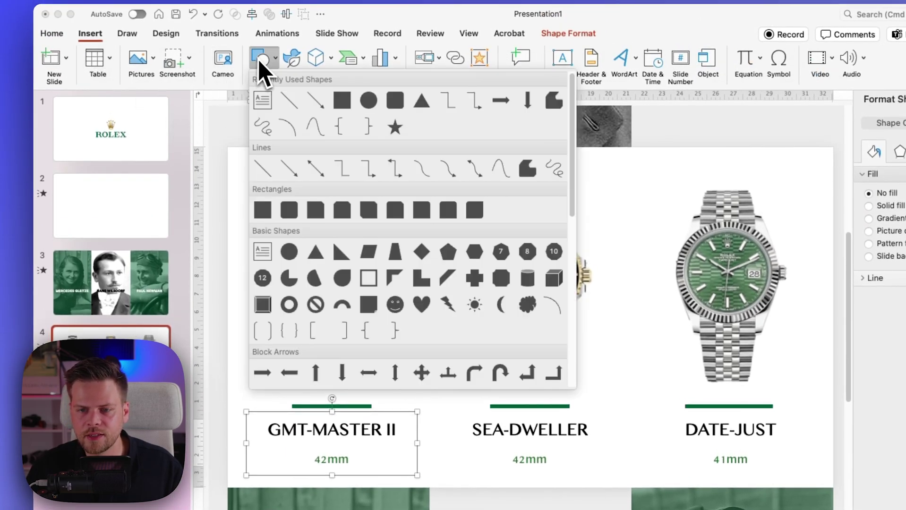
click(289, 102)
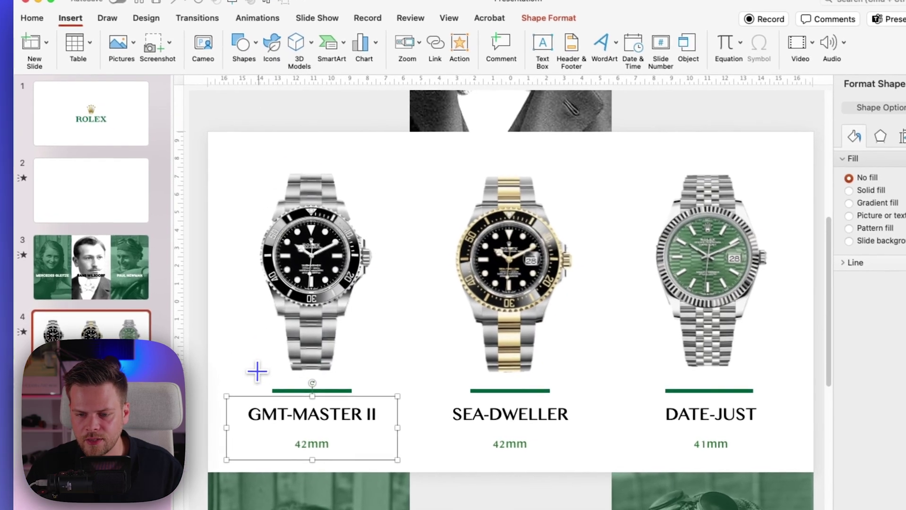
mouse_move(275, 387)
mouse_down()
mouse_move(338, 386)
mouse_move(344, 368)
mouse_move(351, 371)
mouse_up()
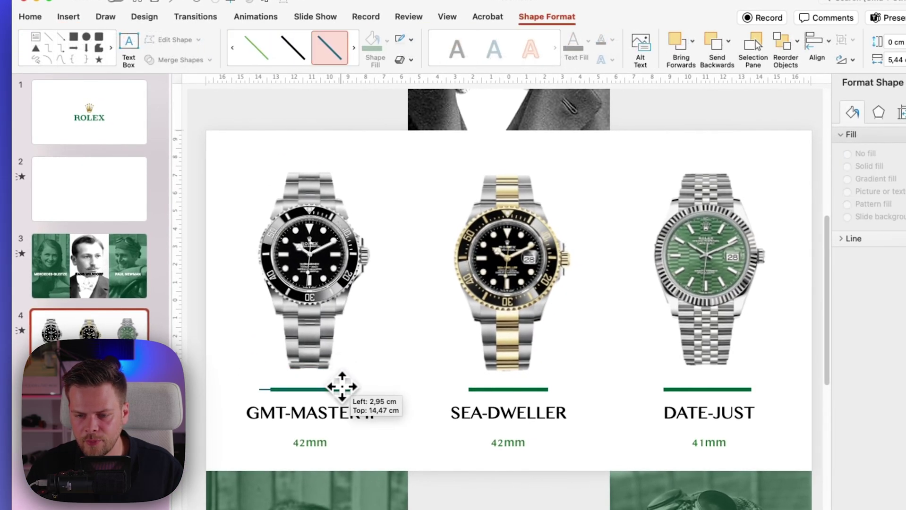
Make the GMT-MASTER II line 3 pt thick and dark green.
click(410, 39)
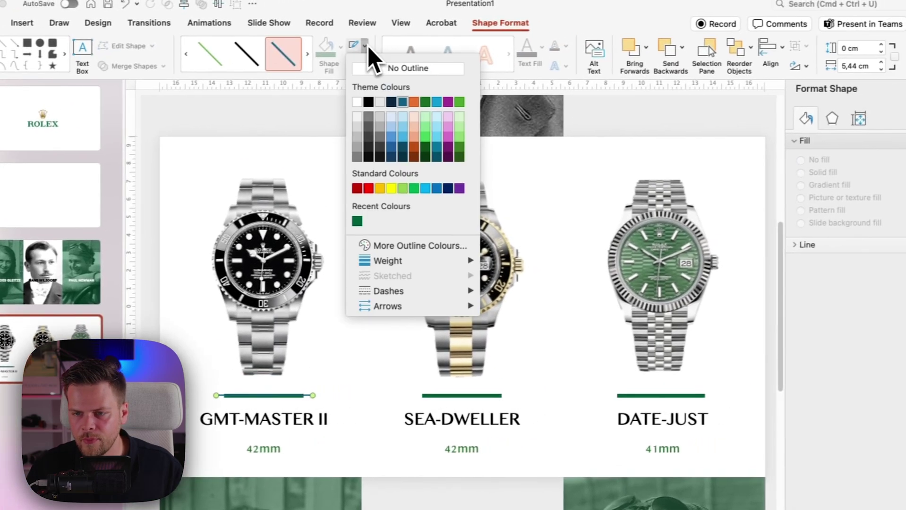
mouse_move(485, 250)
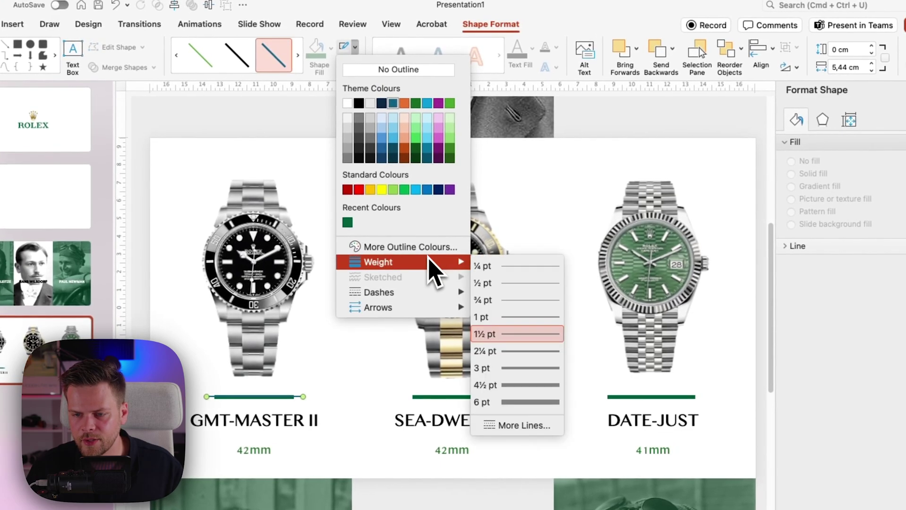
click(524, 369)
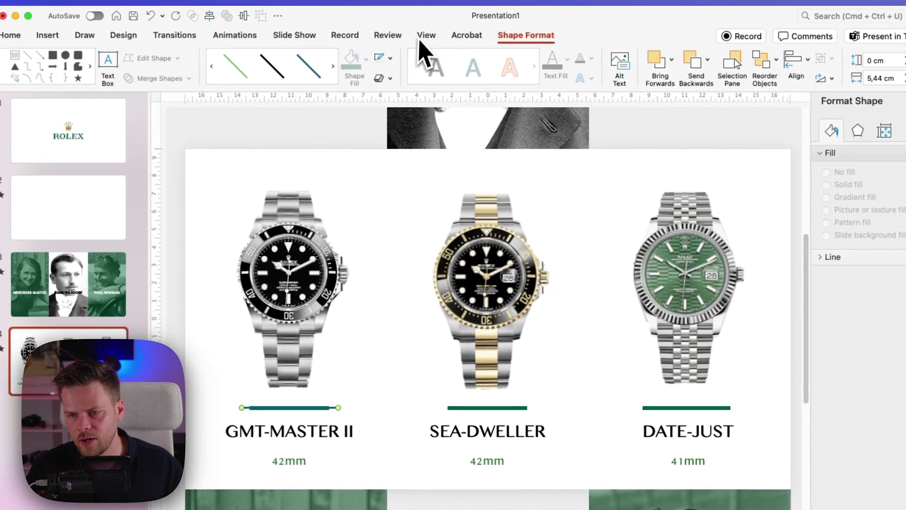
click(390, 58)
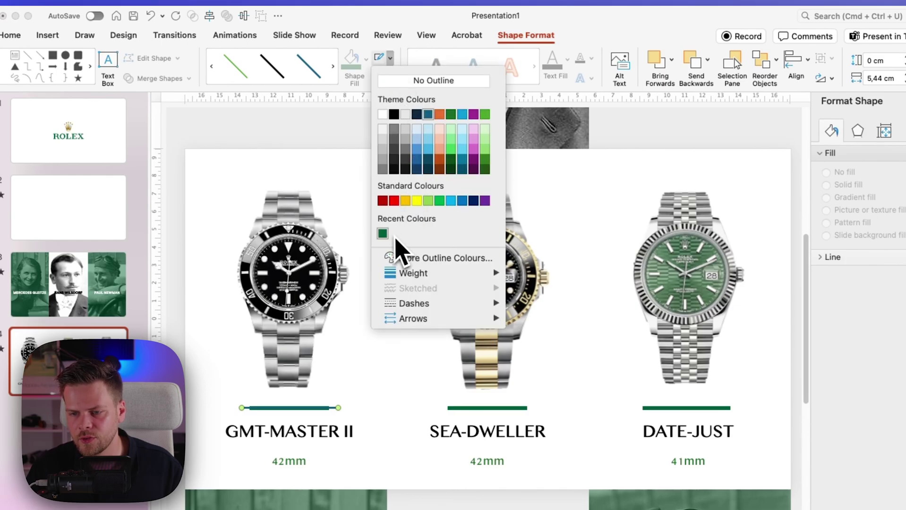
click(383, 233)
Marquee-select all three watches together with their green lines and titles.
click(388, 247)
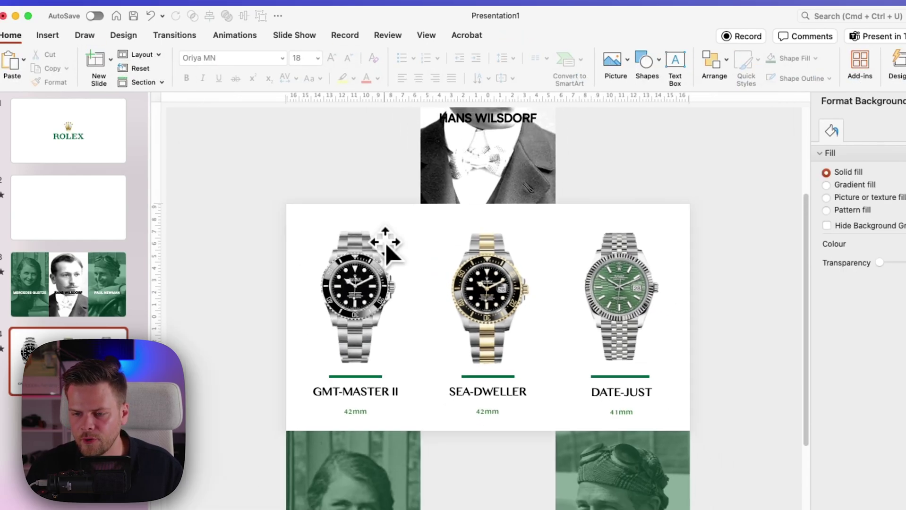
click(338, 227)
click(286, 460)
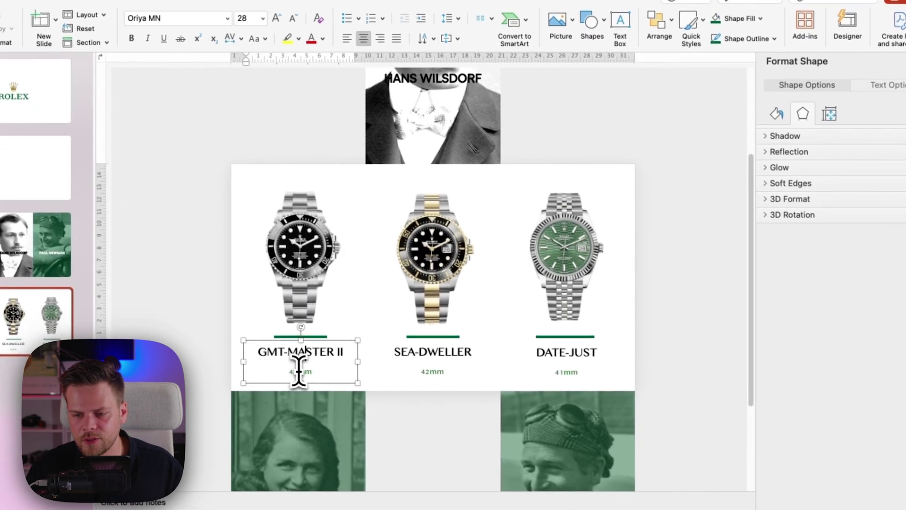
click(305, 328)
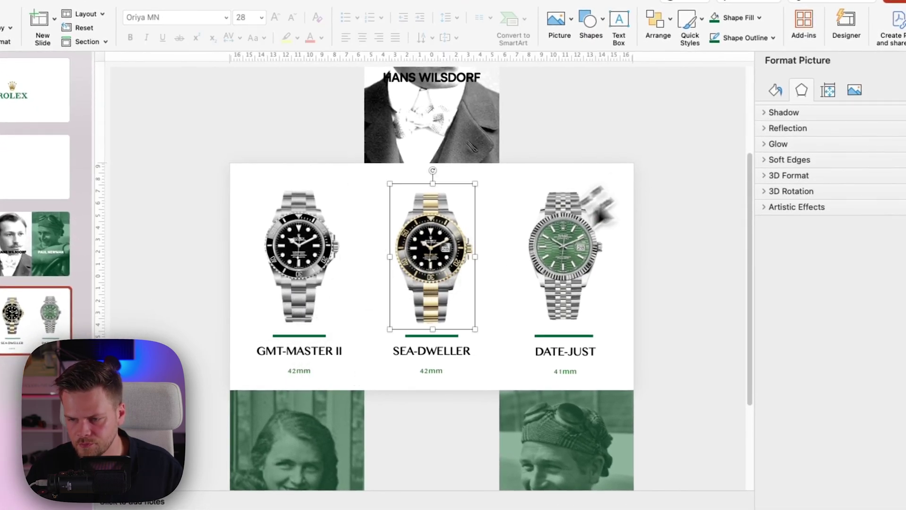
drag(688, 118, 210, 421)
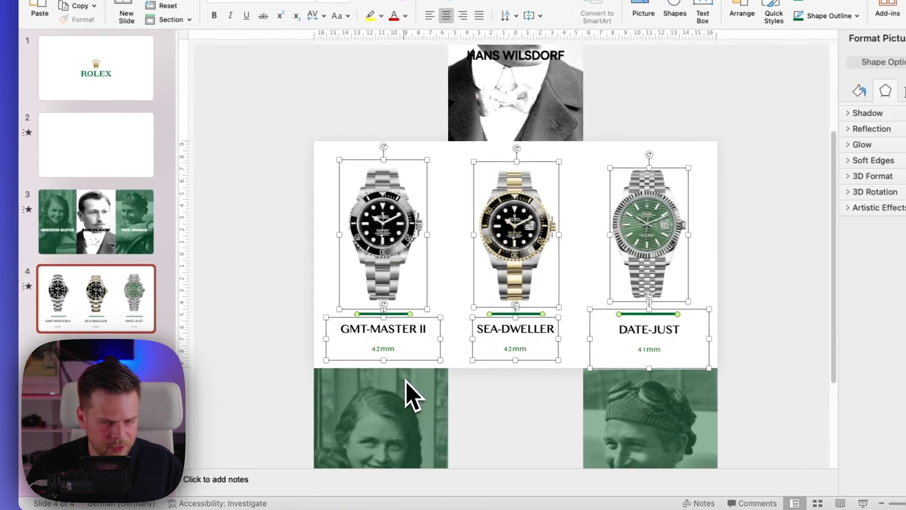
Paste the watches onto slide 3 below the portraits and give the watch slide a Morph transition.
click(114, 249)
scroll(344, 340, down, 5)
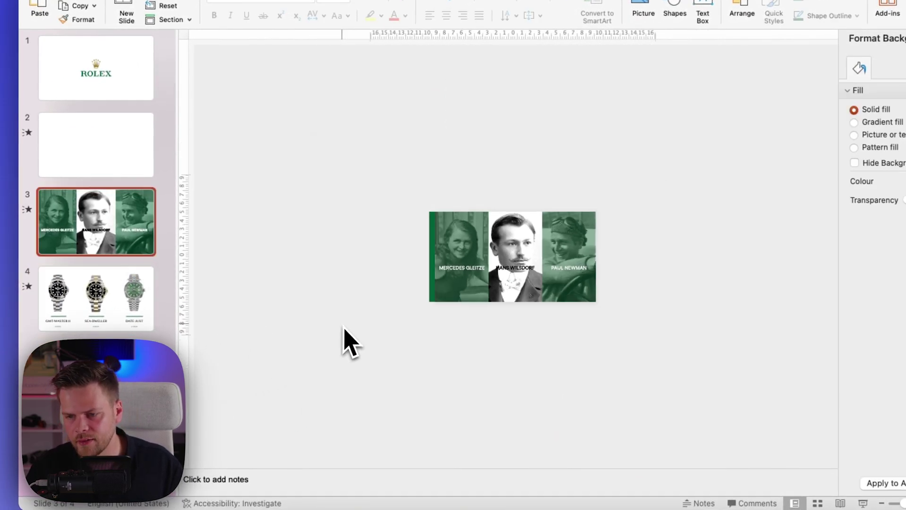
key(super+v)
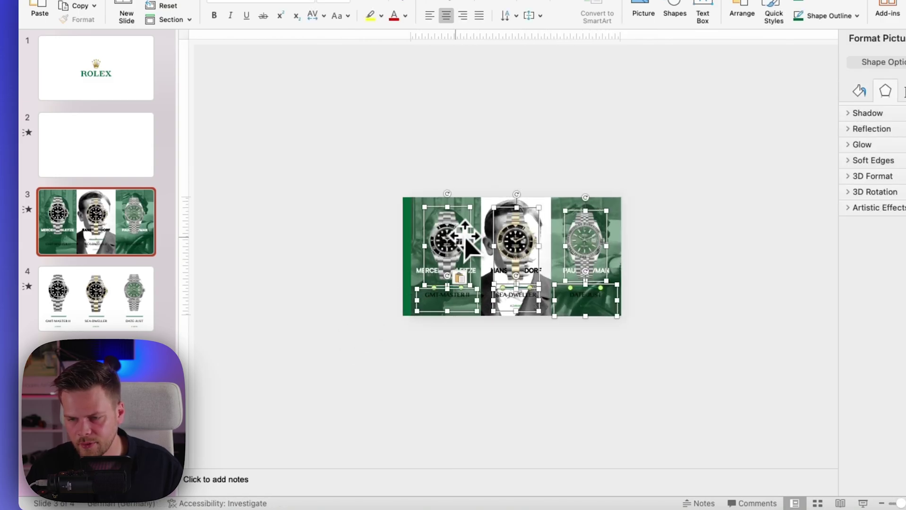
drag(466, 239, 456, 360)
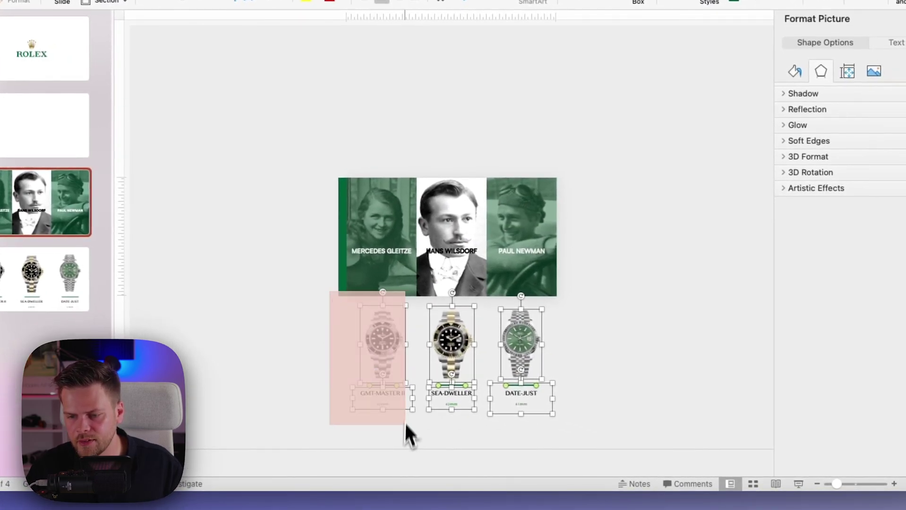
drag(421, 438, 421, 438)
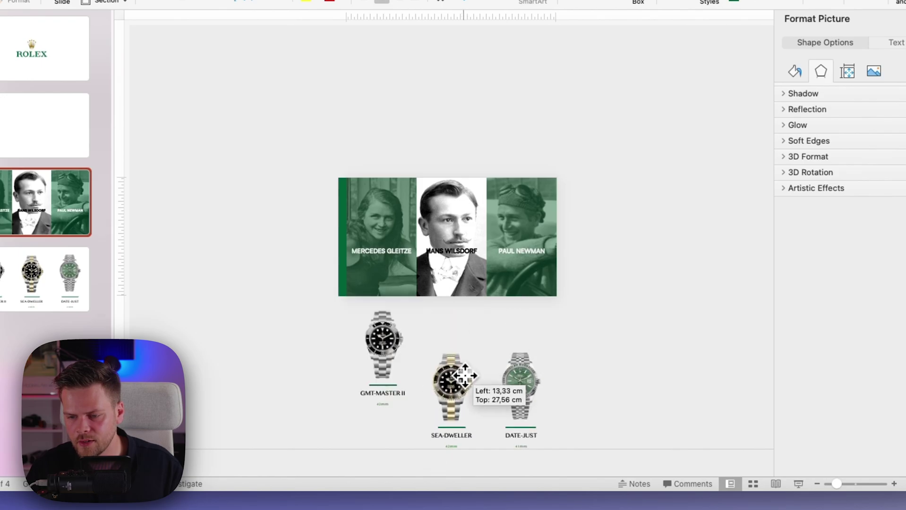
scroll(473, 385, down, 2)
shift+click(469, 350)
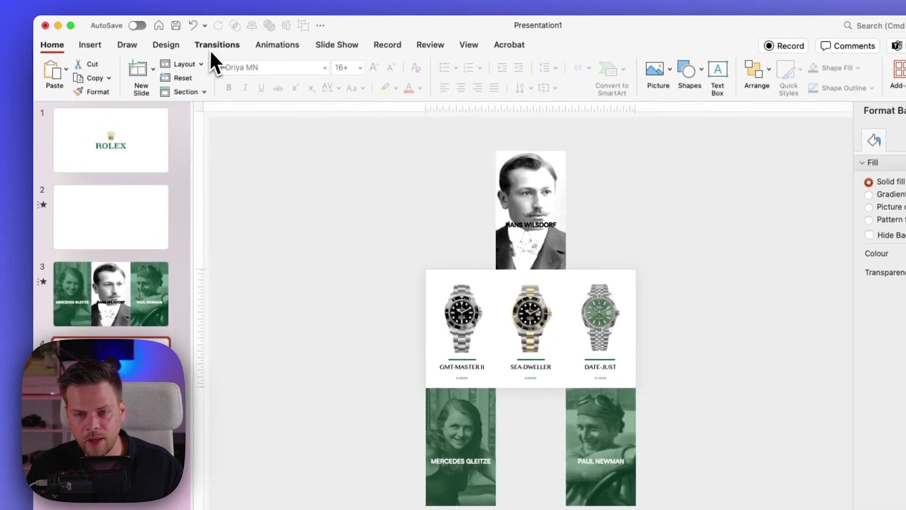
click(213, 45)
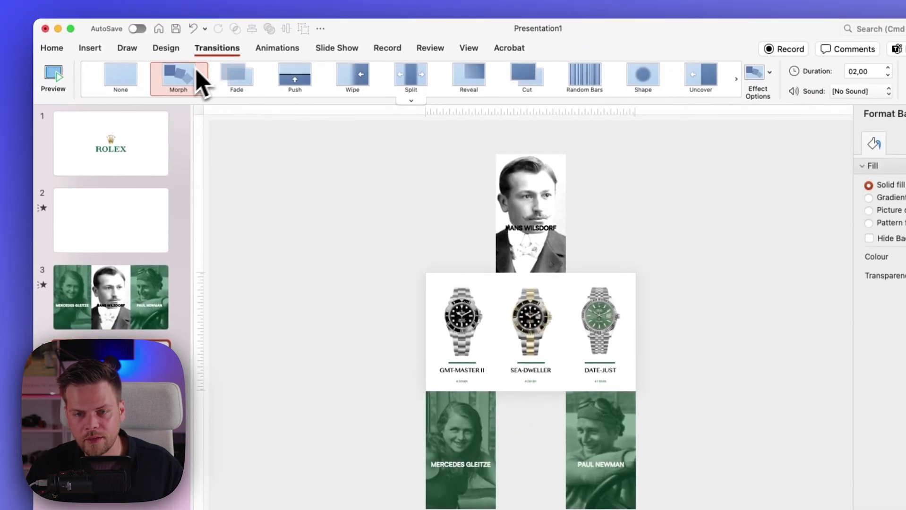
click(54, 78)
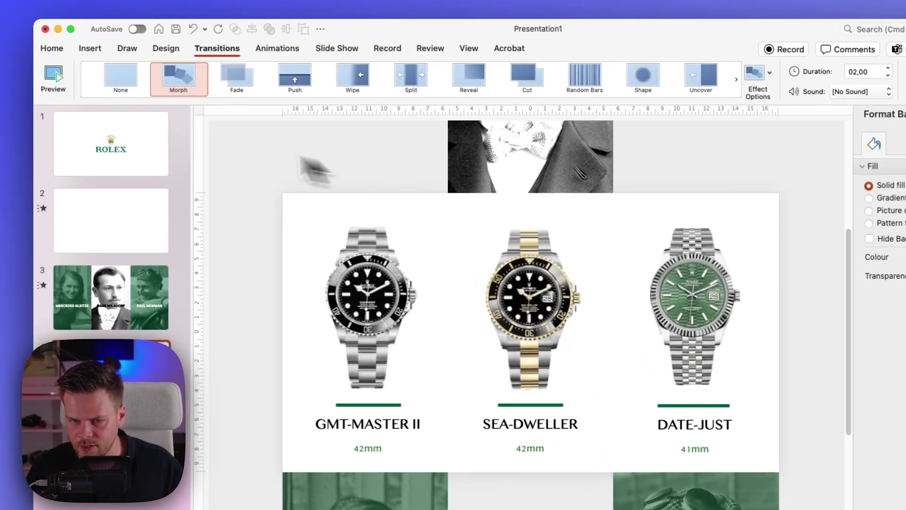
Fill the watch slide's background with a white-to-grey gradient, dropping an extra stop and moving one to 29%.
click(65, 91)
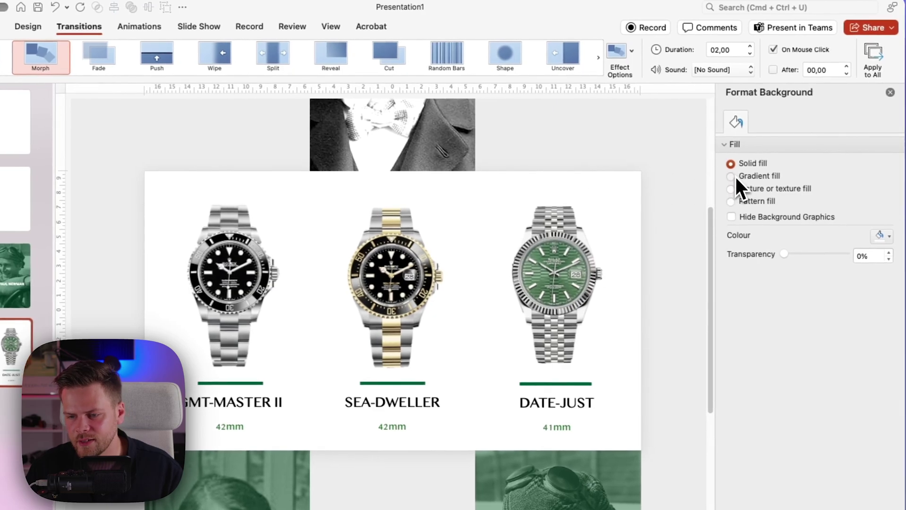
click(732, 177)
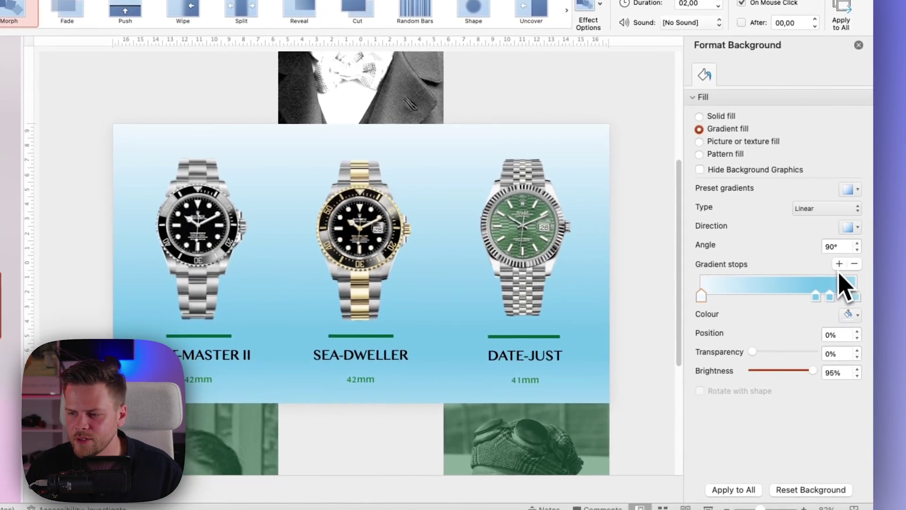
click(853, 265)
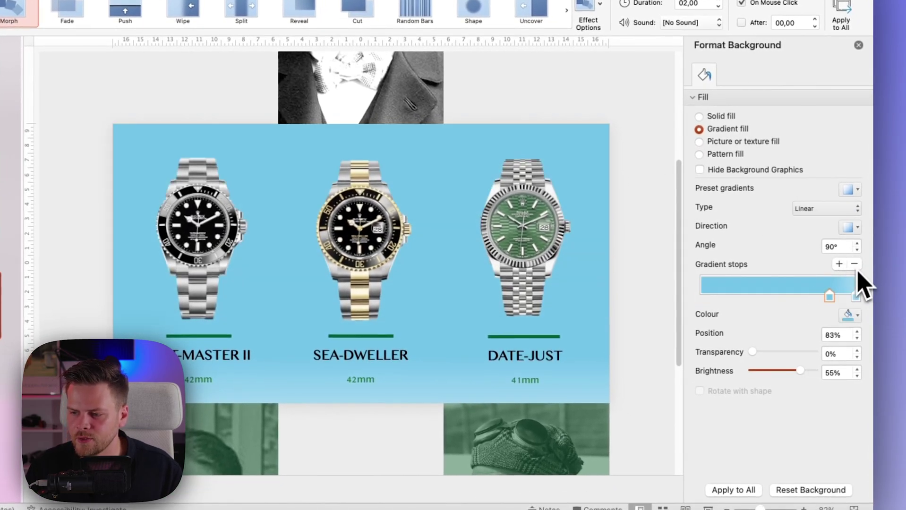
drag(829, 296, 700, 302)
click(851, 315)
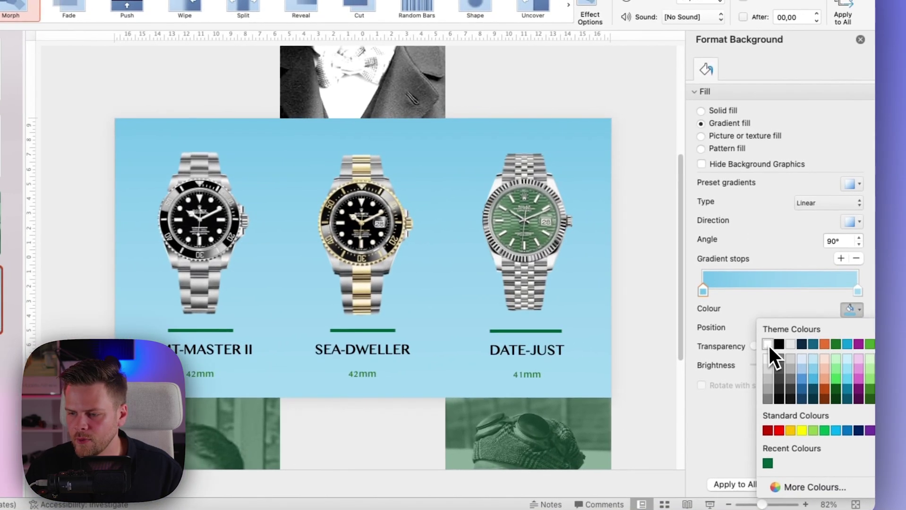
click(769, 346)
click(853, 310)
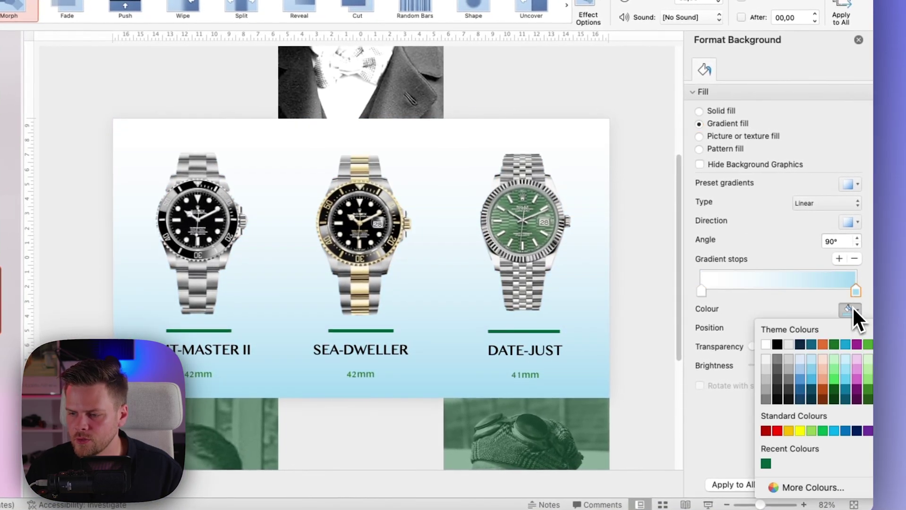
click(766, 379)
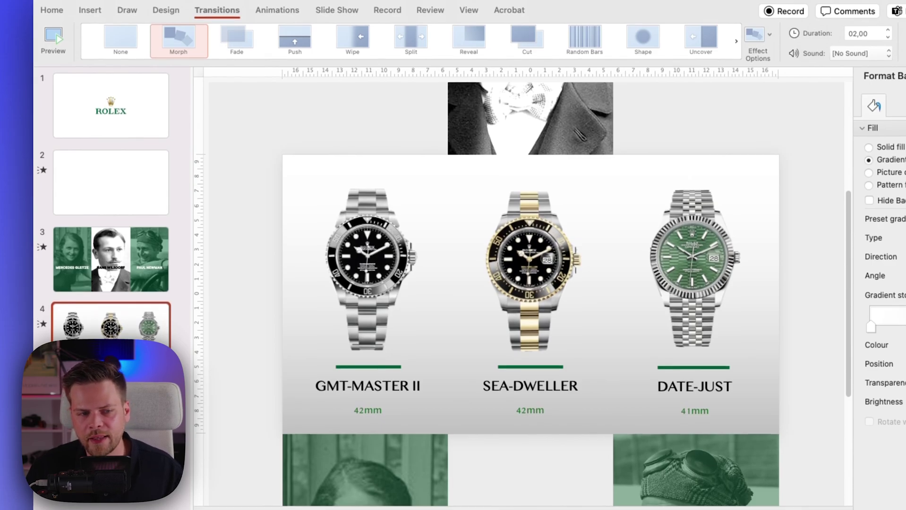
Shrink the GMT-Master and Date-Just side watches on the watch slide.
click(116, 301)
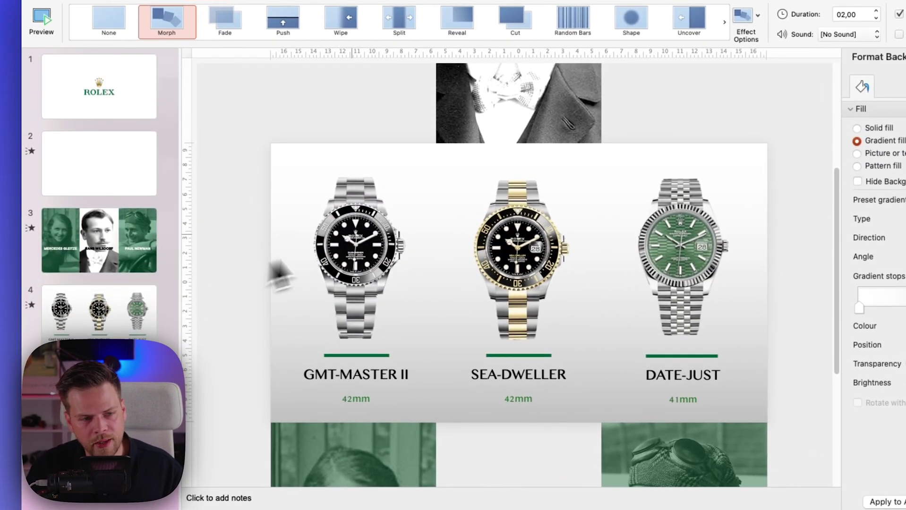
click(519, 255)
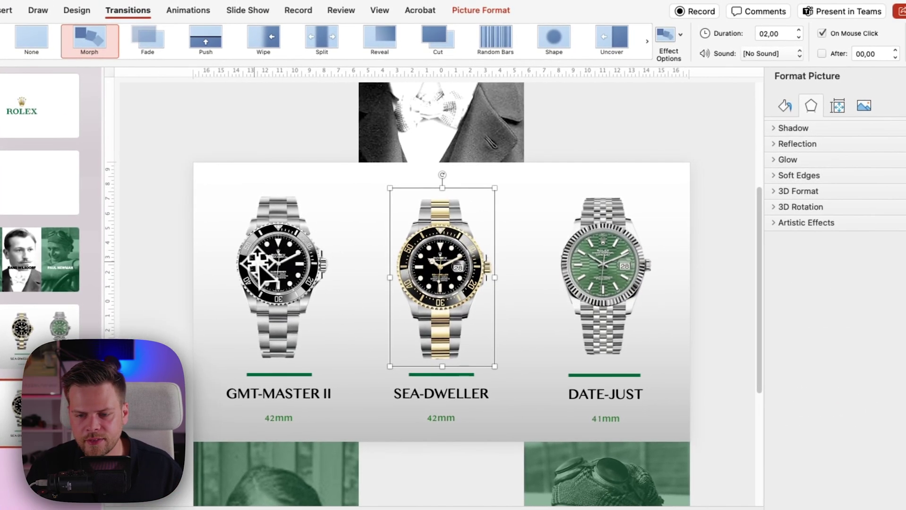
click(332, 242)
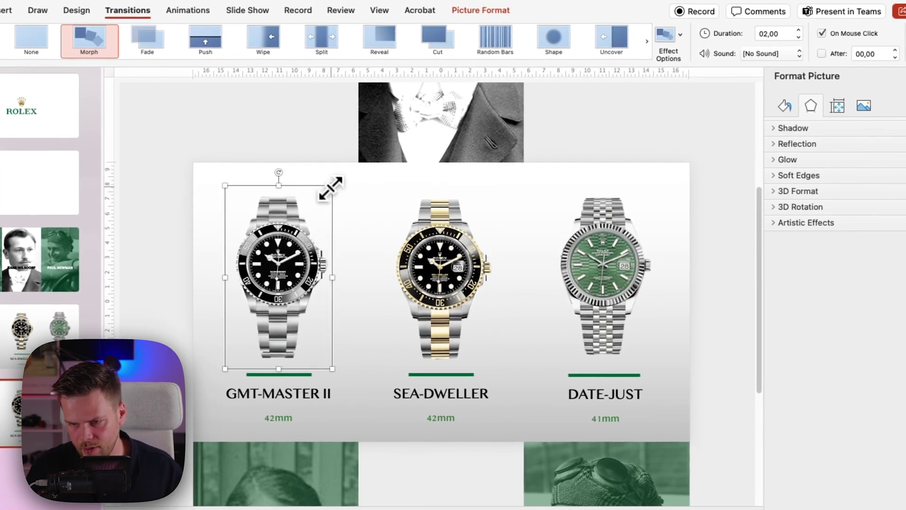
drag(331, 187, 332, 187)
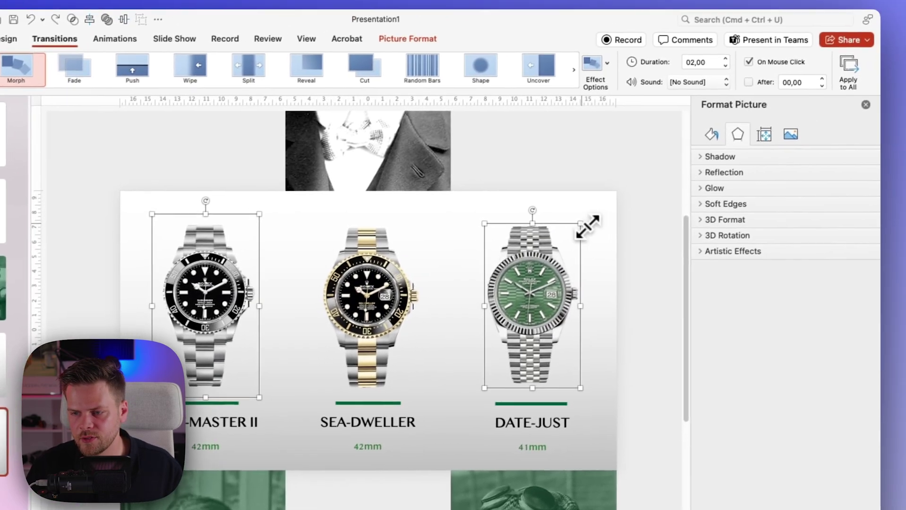
drag(653, 195, 640, 216)
drag(564, 246, 538, 313)
Set both side watches to 50% picture transparency, then select the DATE-JUST and GMT-MASTER II titles.
click(404, 41)
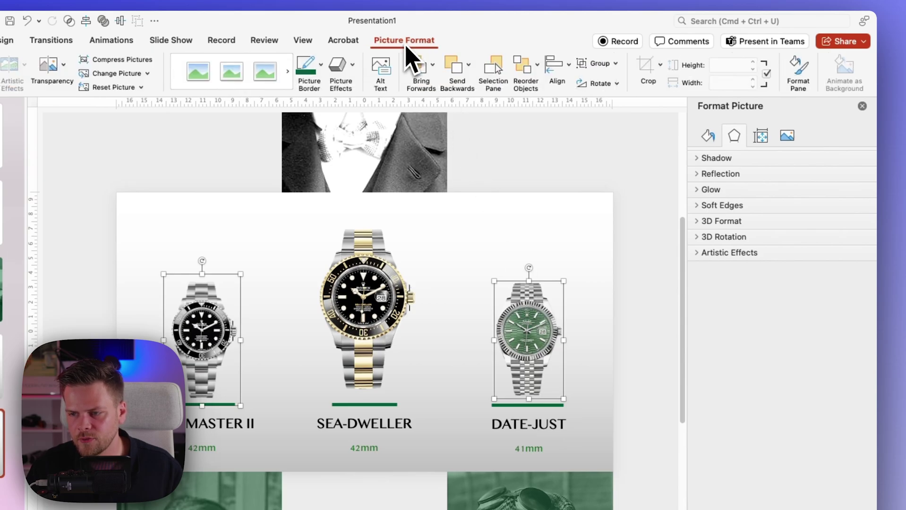
click(787, 137)
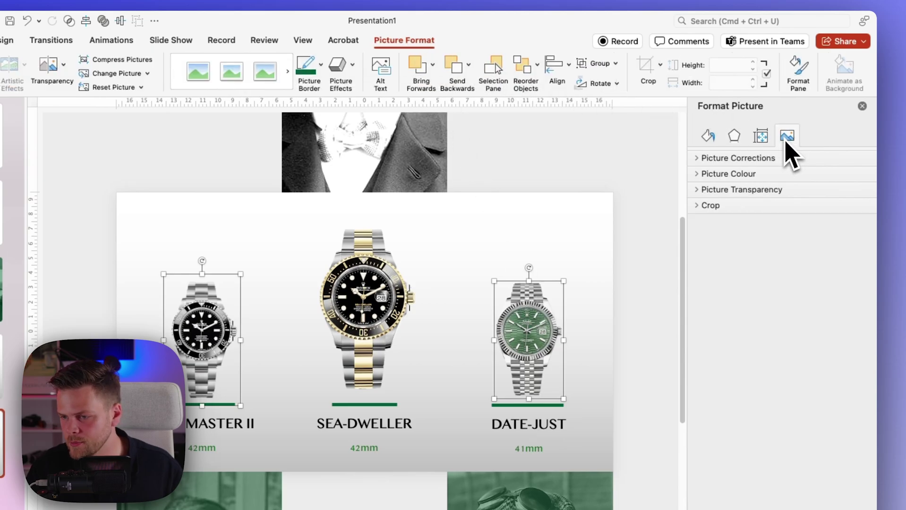
click(699, 190)
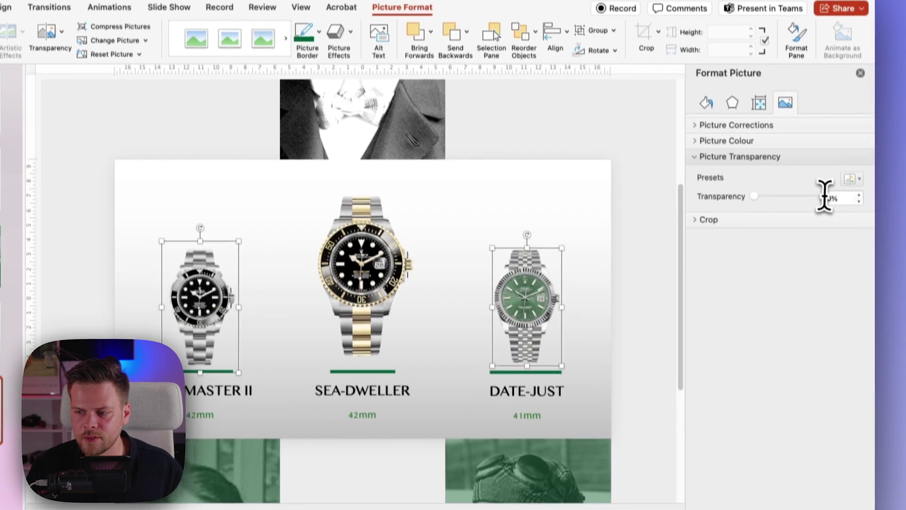
click(829, 231)
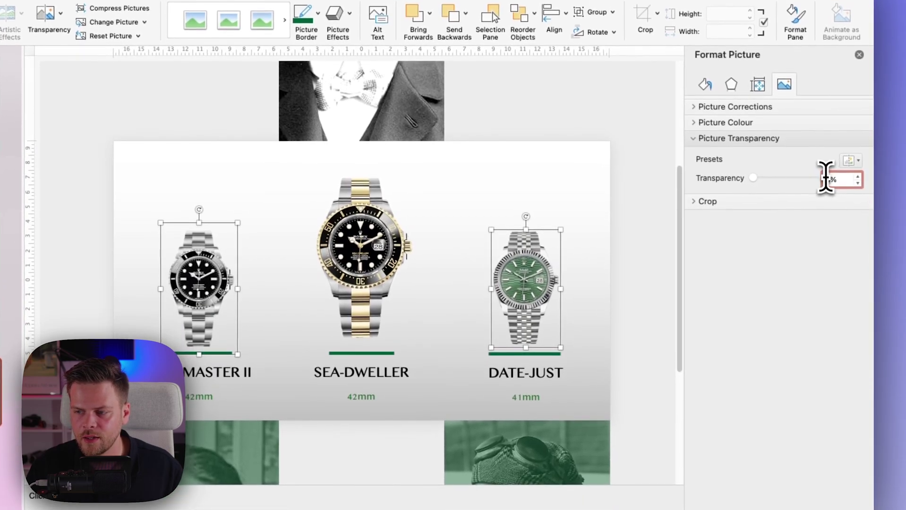
text(50)
key(Return)
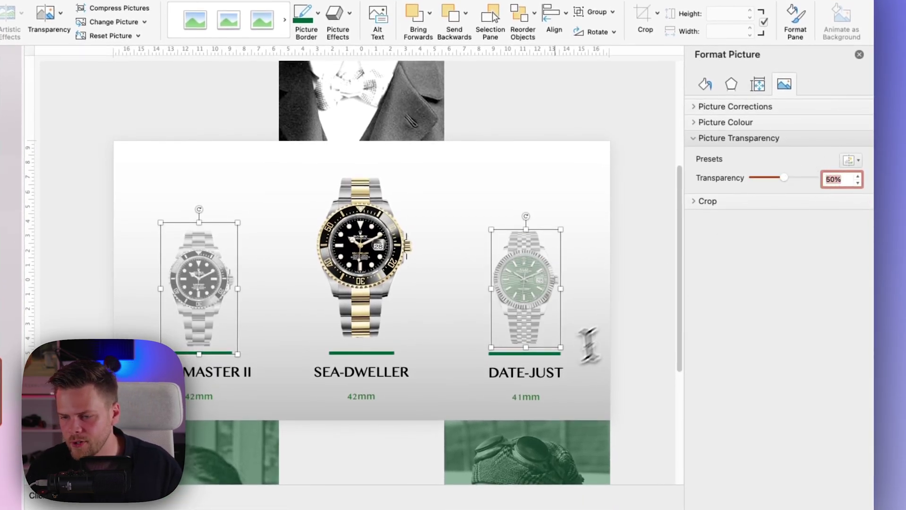
click(549, 365)
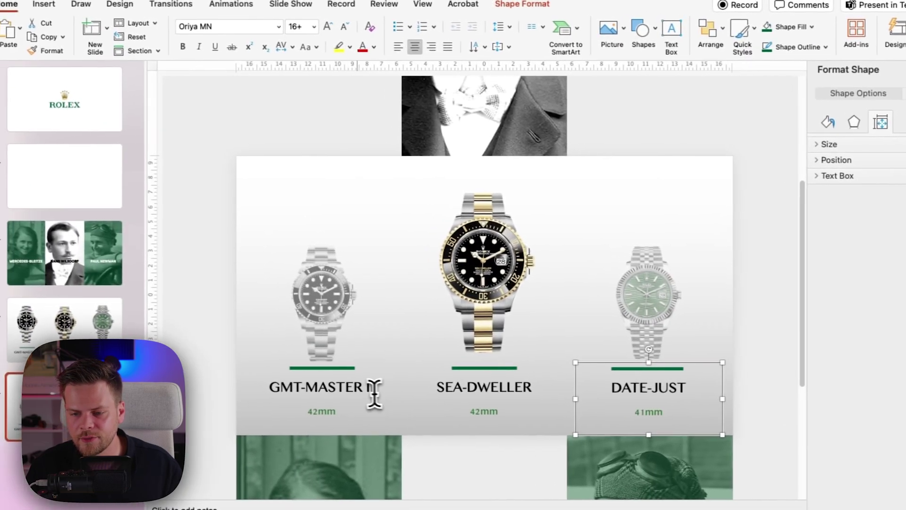
shift+click(371, 389)
Reduce the side titles' font size and nudge both side green lines slightly down.
click(344, 26)
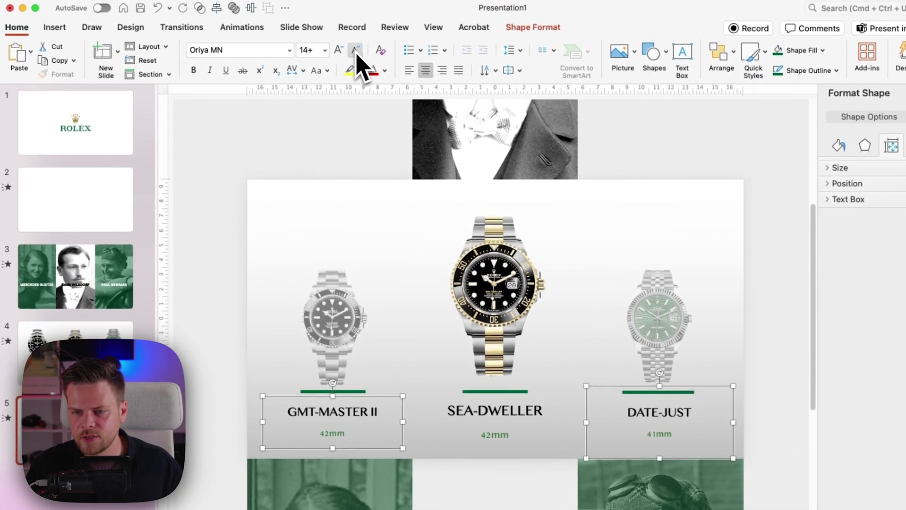
click(356, 50)
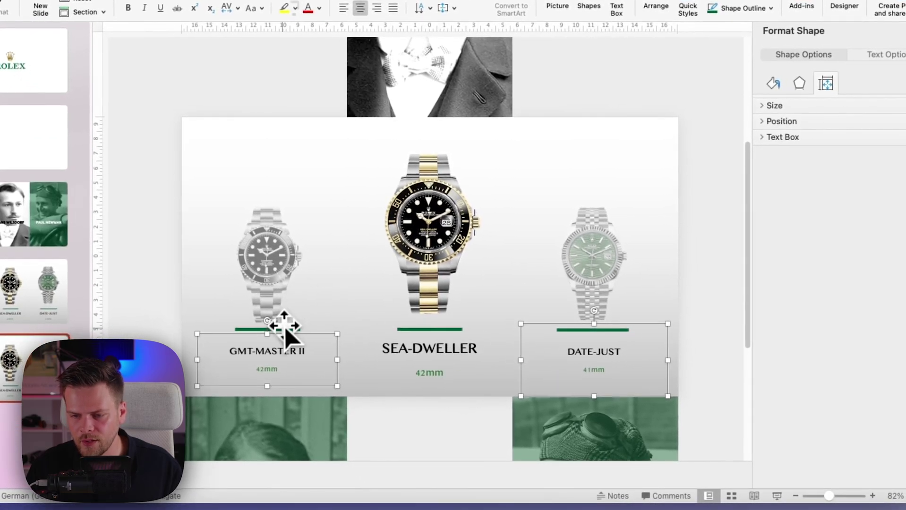
click(283, 329)
shift+click(573, 336)
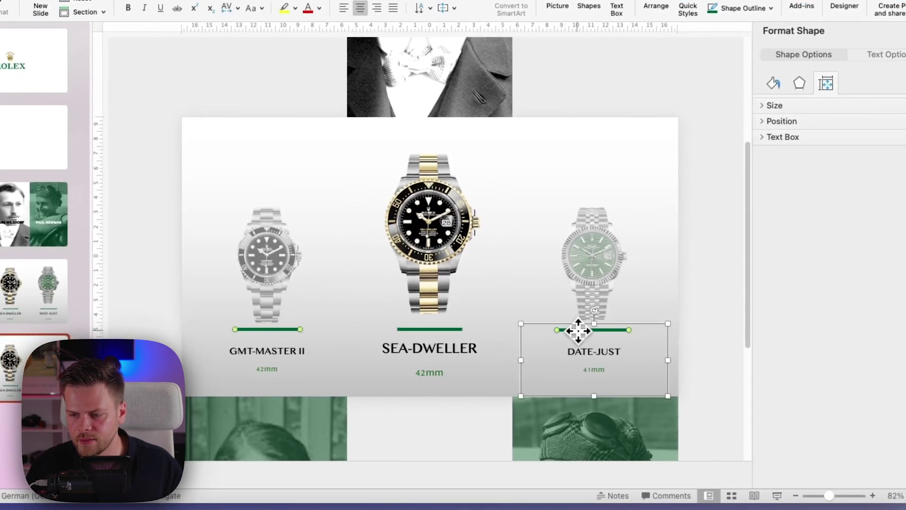
shift+click(628, 326)
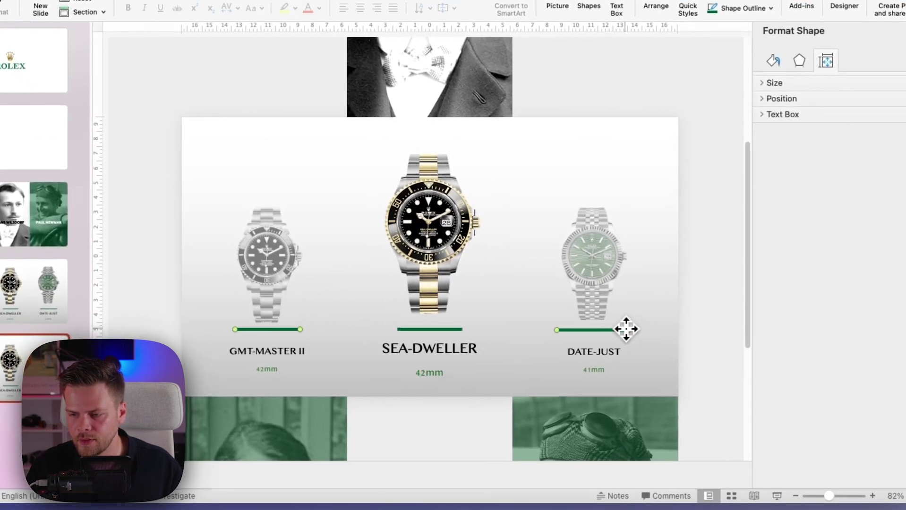
drag(623, 330, 622, 333)
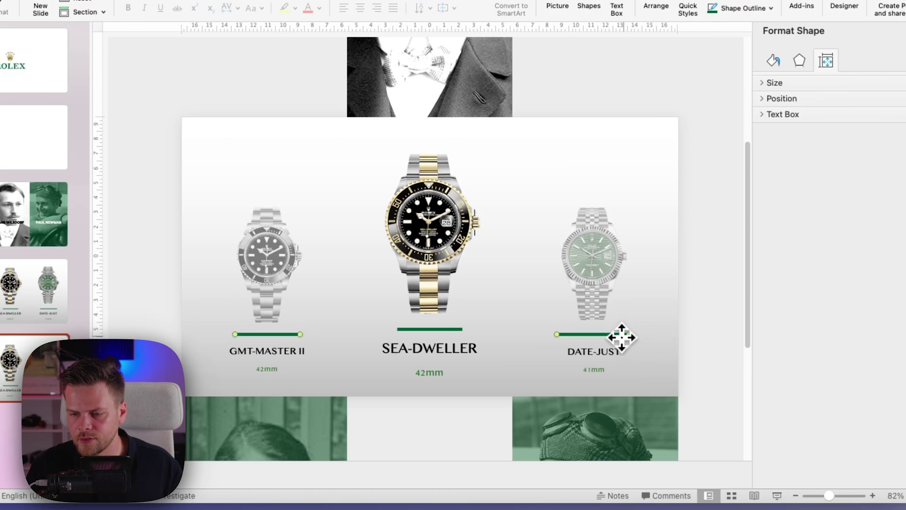
Enlarge and raise the Sea-Dweller watch, and bump its title to 18 pt on one line.
click(706, 297)
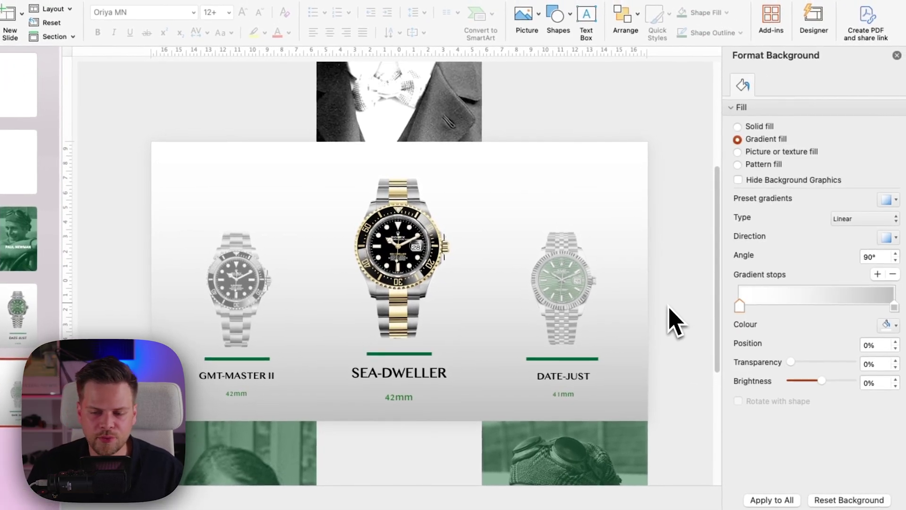
click(420, 257)
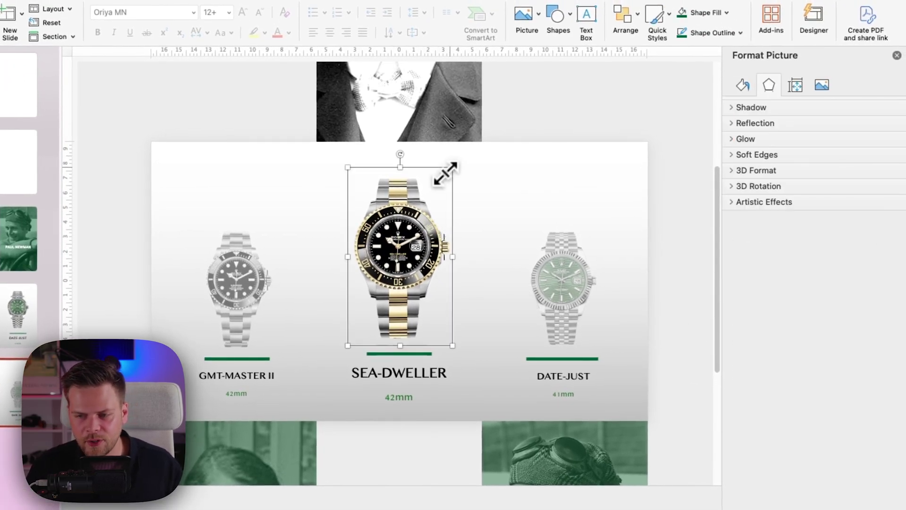
mouse_move(451, 167)
mouse_down()
mouse_move(461, 166)
mouse_move(457, 156)
mouse_up()
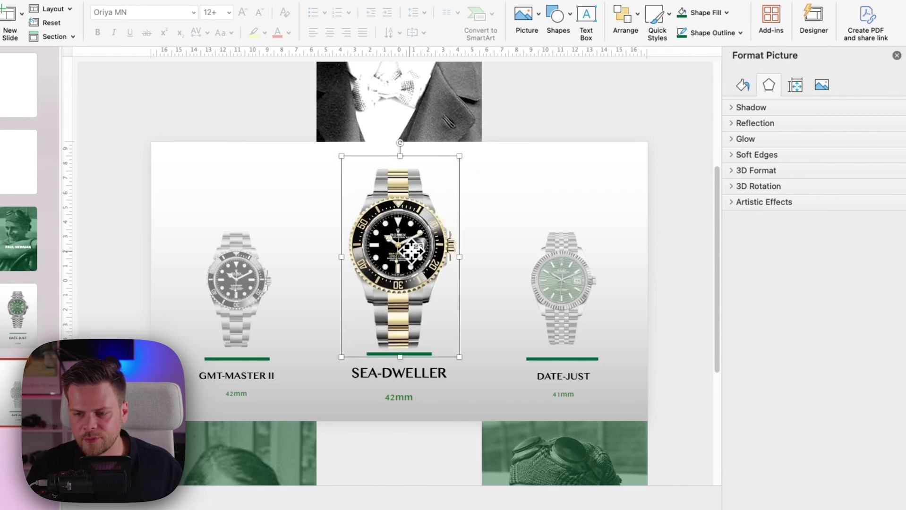
drag(411, 251, 411, 236)
click(416, 371)
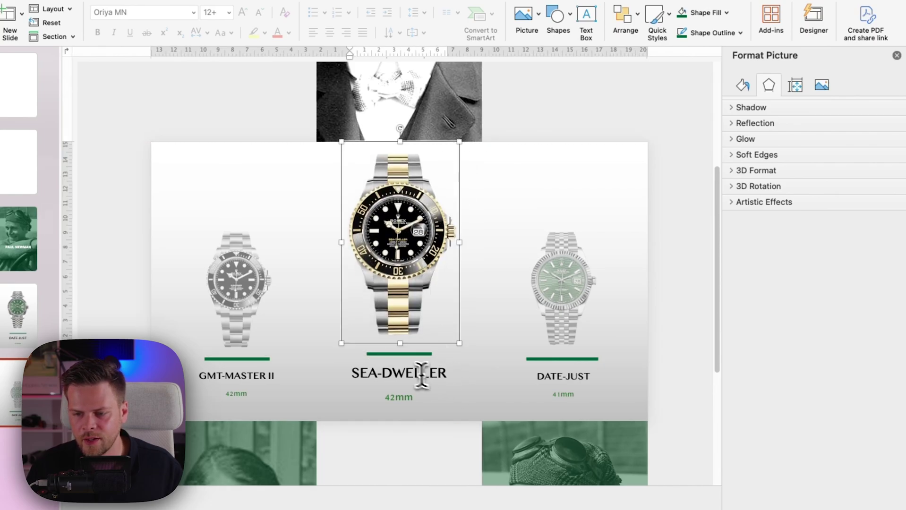
key(super+a)
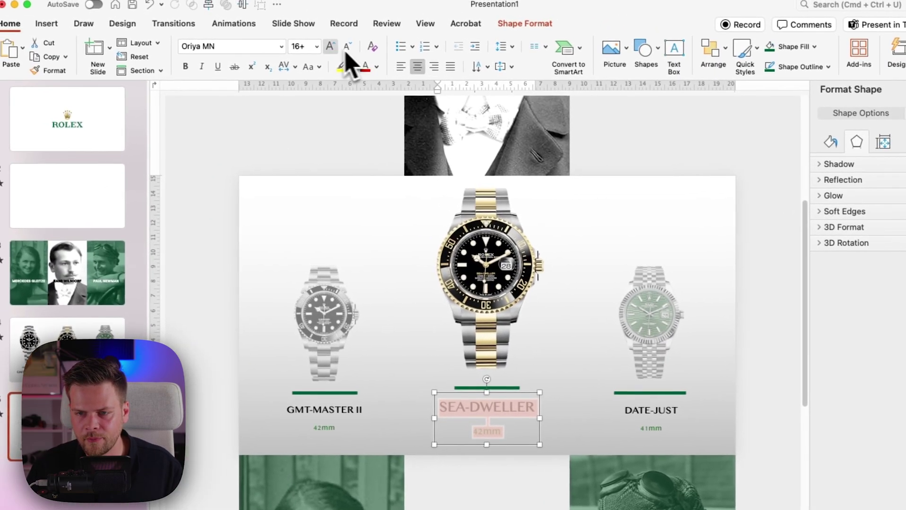
click(243, 13)
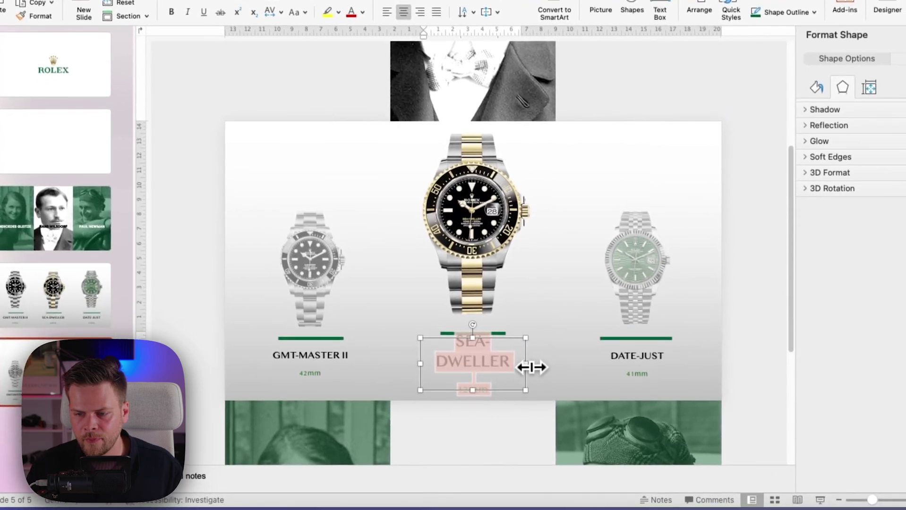
mouse_move(540, 419)
mouse_down()
mouse_move(557, 418)
mouse_move(547, 418)
mouse_up()
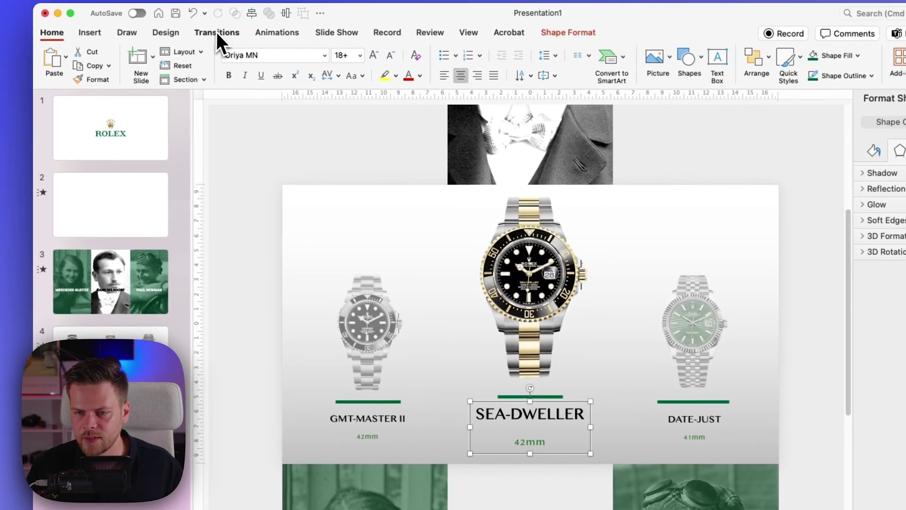
Apply Morph to the watch slide and play its preview twice.
click(216, 32)
click(199, 59)
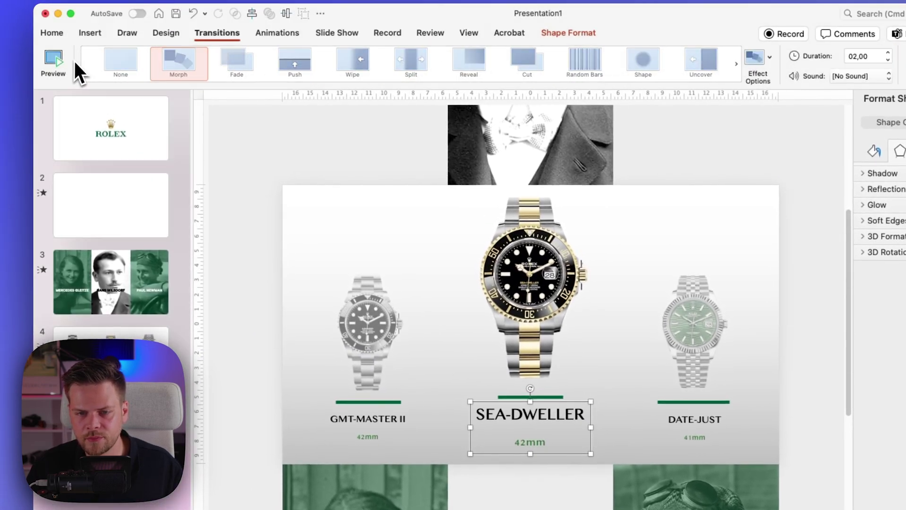
click(63, 72)
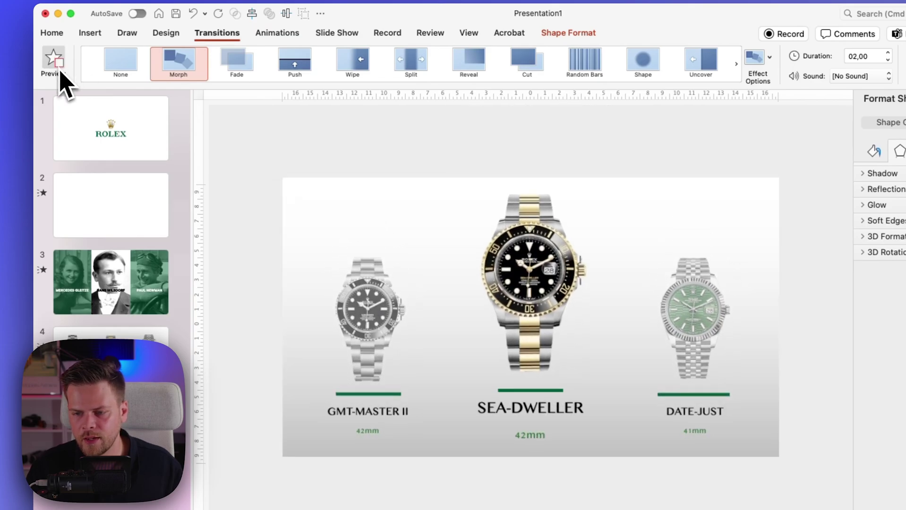
click(62, 73)
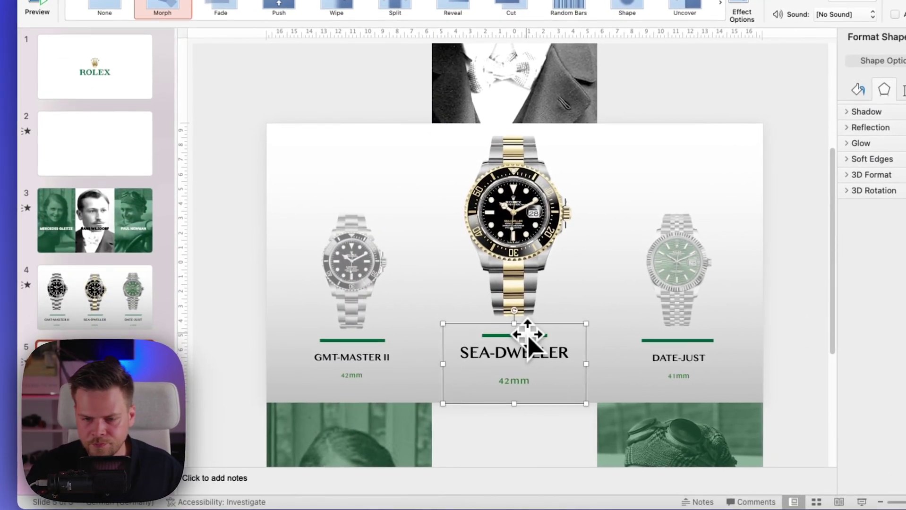
On slide 4, group the green line with the SEA-DWELLER title using Cmd+Option+G.
click(94, 299)
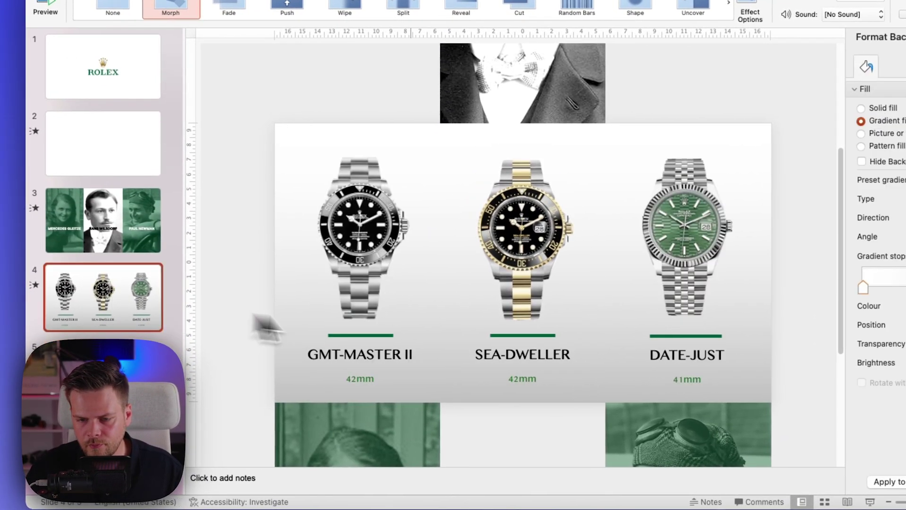
click(489, 350)
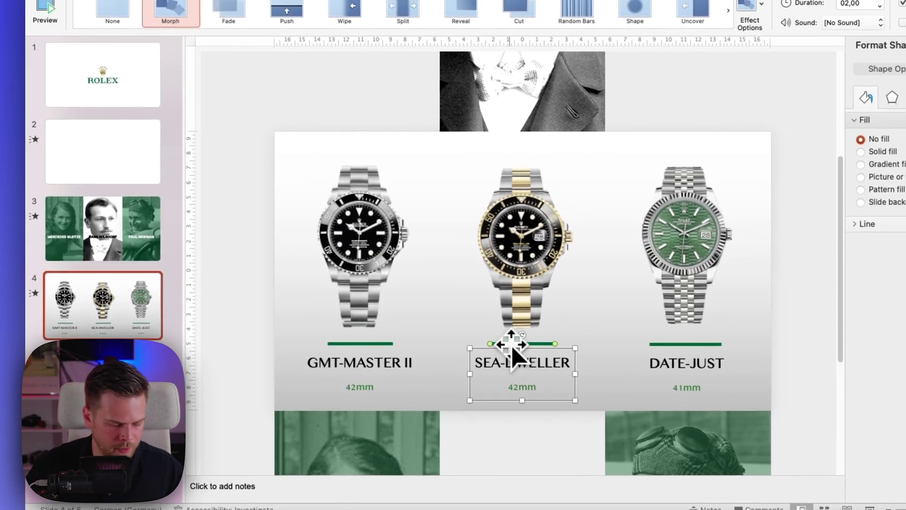
key(super+alt+g)
On slide 5, preview the Morph transition and set its effect option to Words.
click(102, 383)
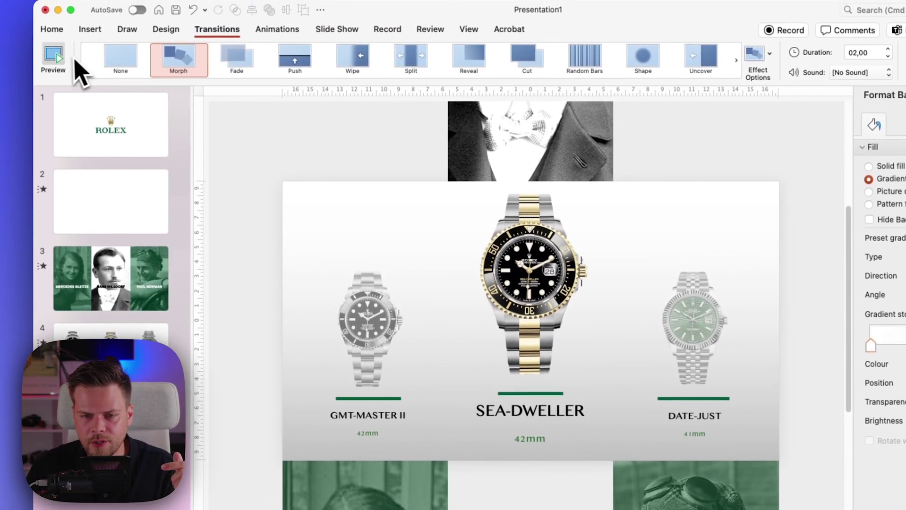
click(56, 47)
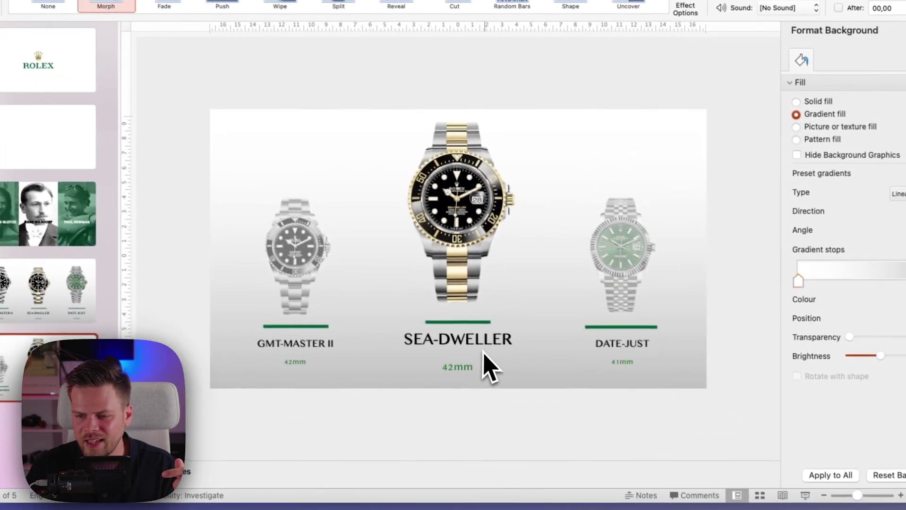
scroll(553, 428, up, 5)
scroll(478, 357, up, 5)
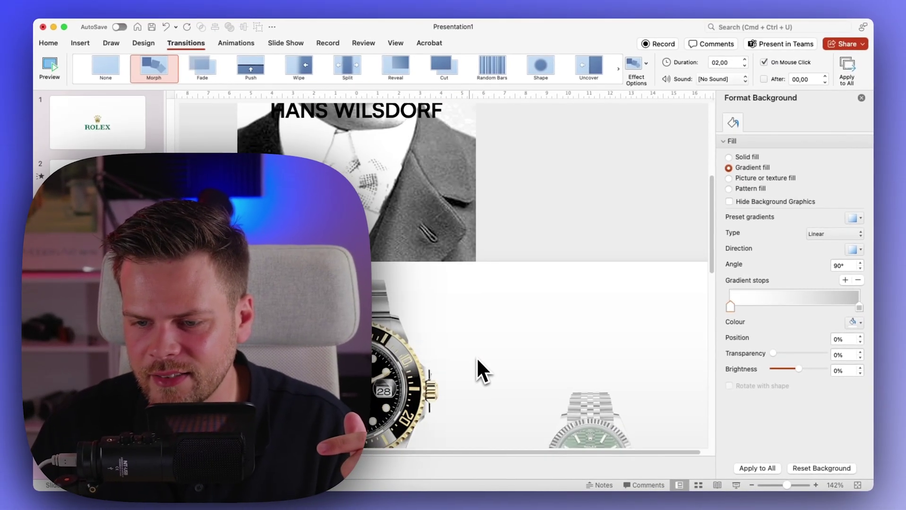
scroll(477, 358, down, 6)
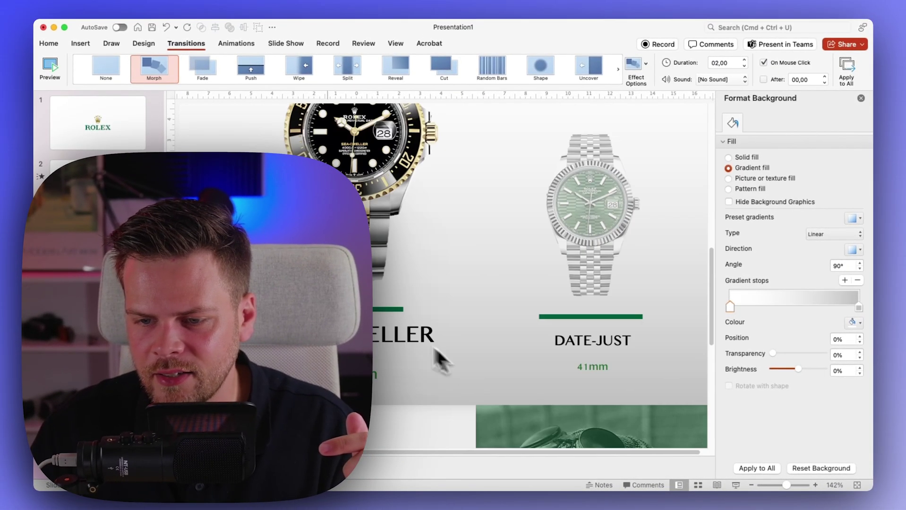
scroll(436, 347, down, 5)
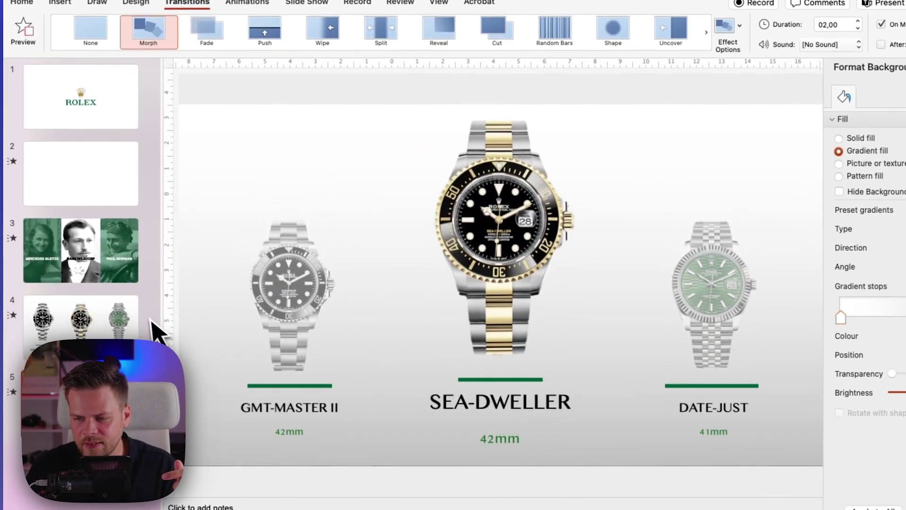
scroll(187, 201, up, 3)
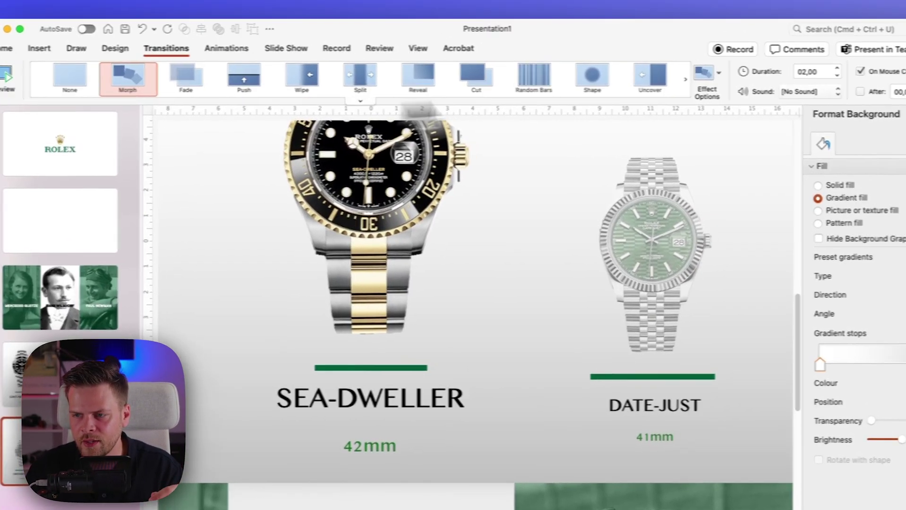
click(727, 75)
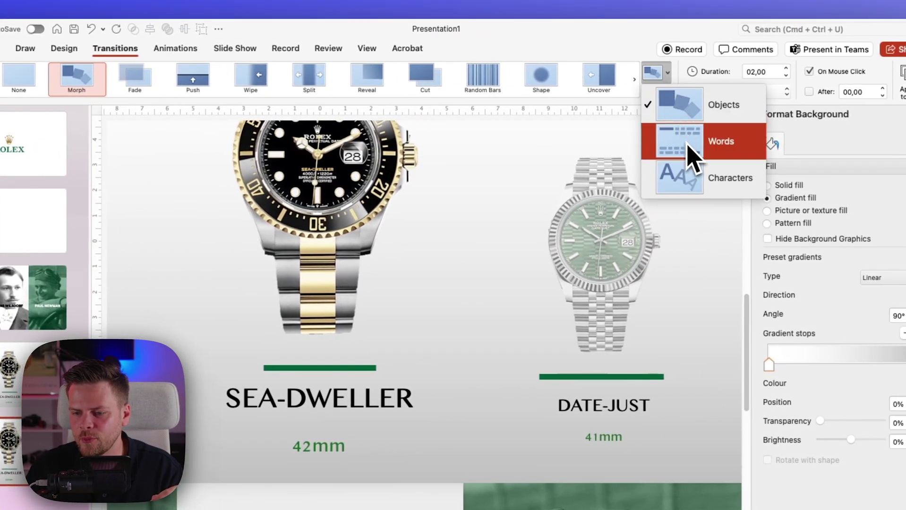
click(693, 156)
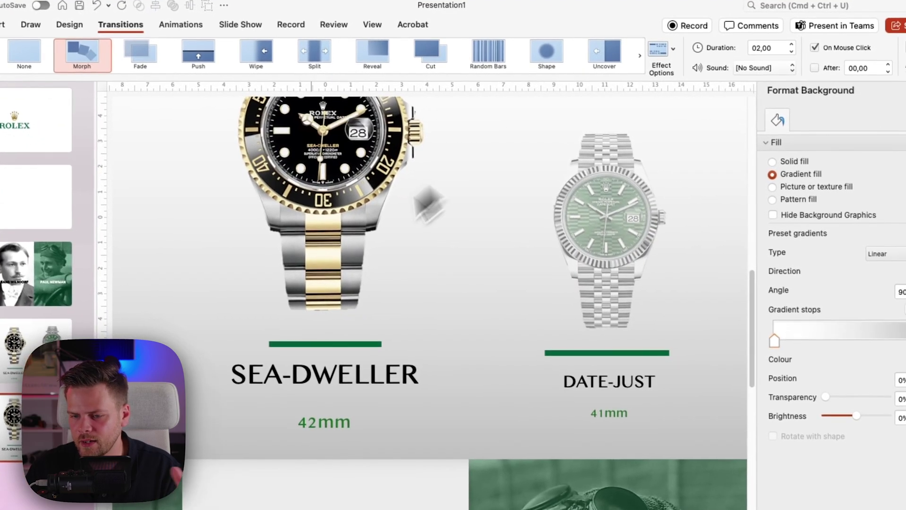
Select the grouped green line and SEA-DWELLER title on slide 4.
click(365, 394)
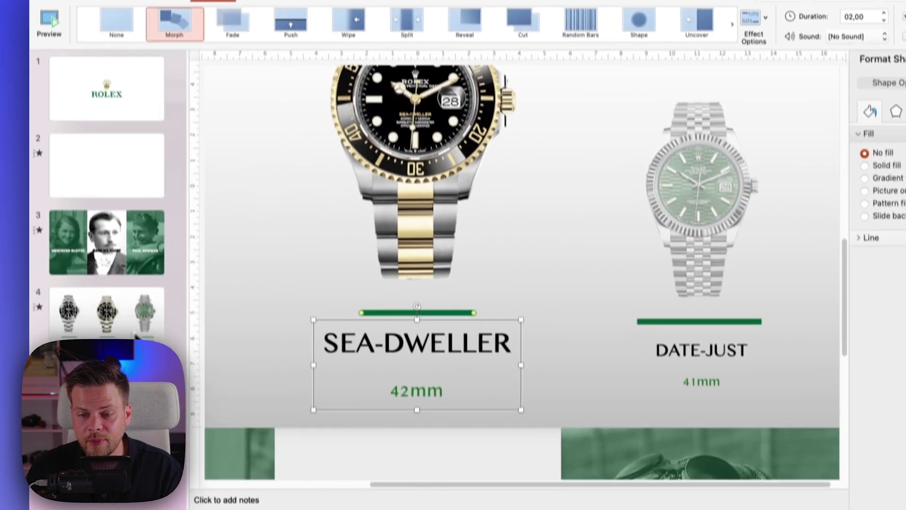
click(104, 309)
click(412, 406)
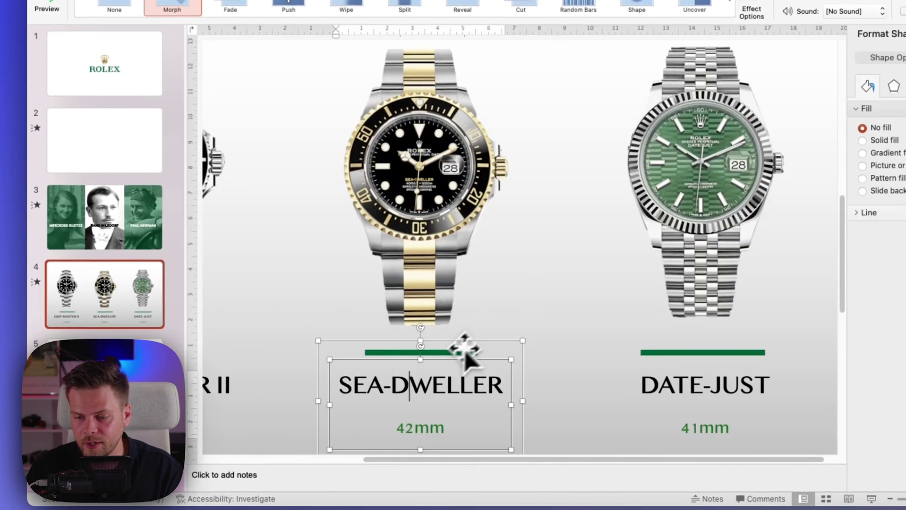
click(482, 341)
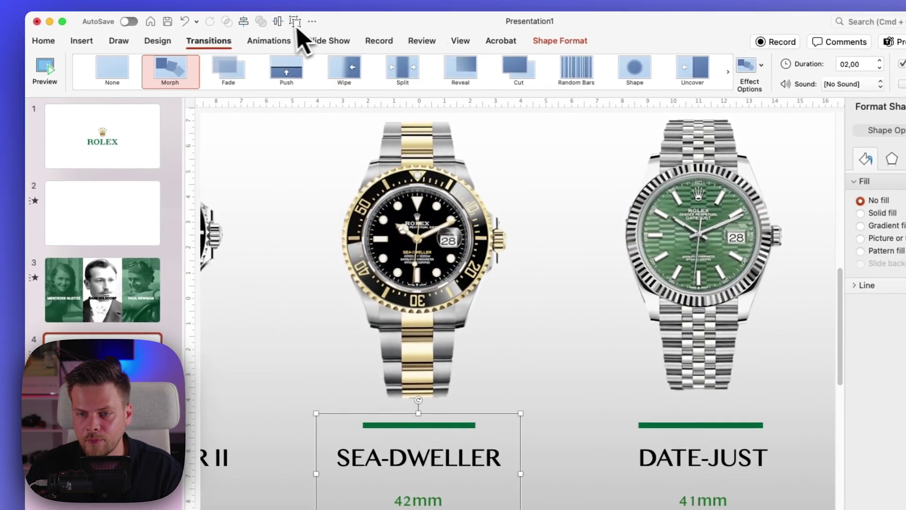
Ungroup the green line from the SEA-DWELLER title, then zoom out to view the whole slide.
click(296, 26)
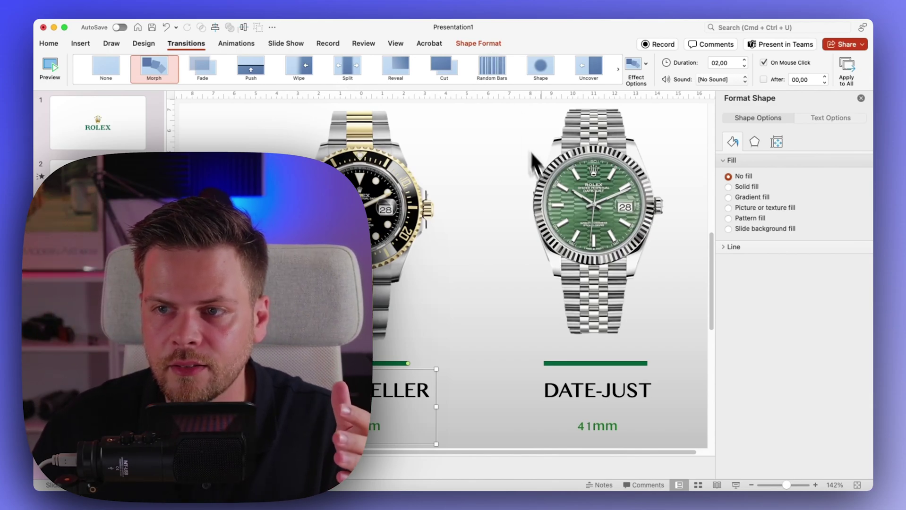
scroll(538, 171, down, 5)
scroll(542, 175, down, 4)
scroll(541, 184, up, 3)
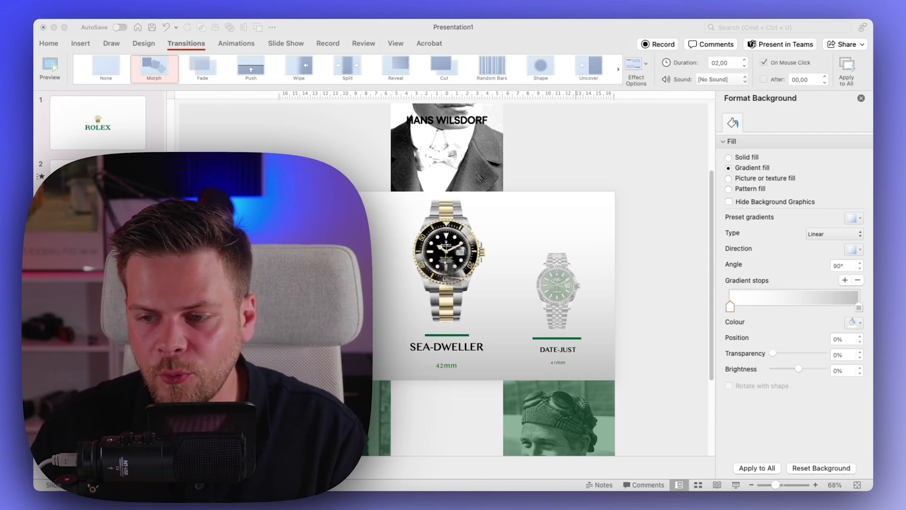
scroll(673, 281, down, 5)
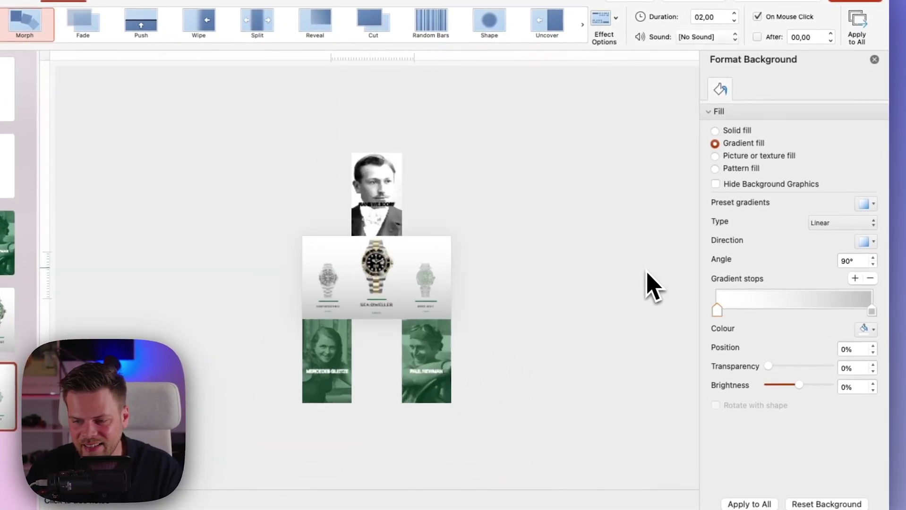
scroll(652, 285, up, 5)
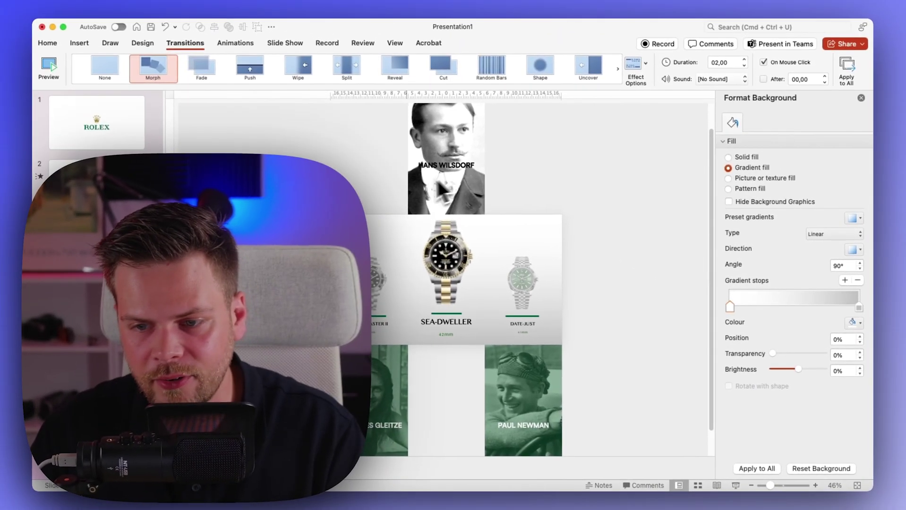